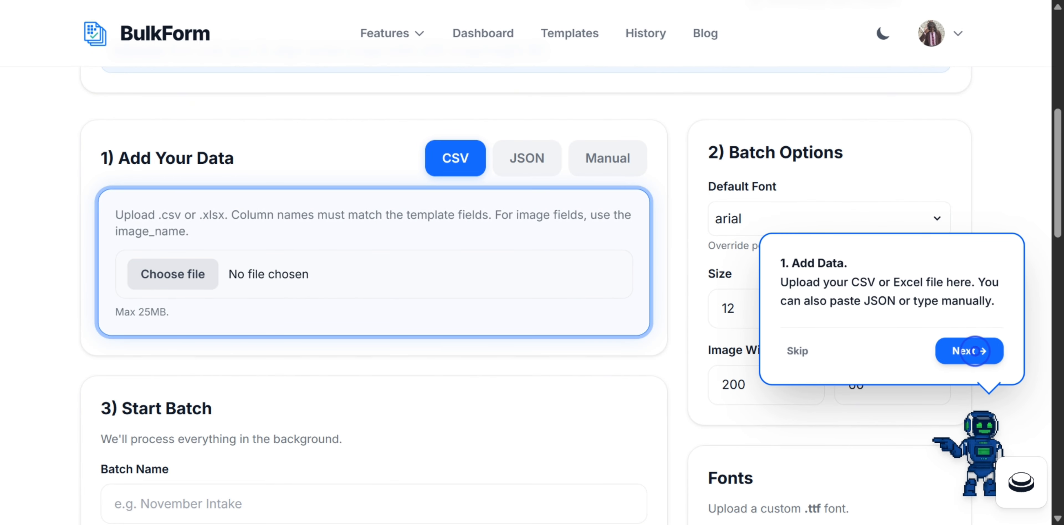
- Go through the guided tour of the batch page, from adding data to launching, until it ends
click(968, 352)
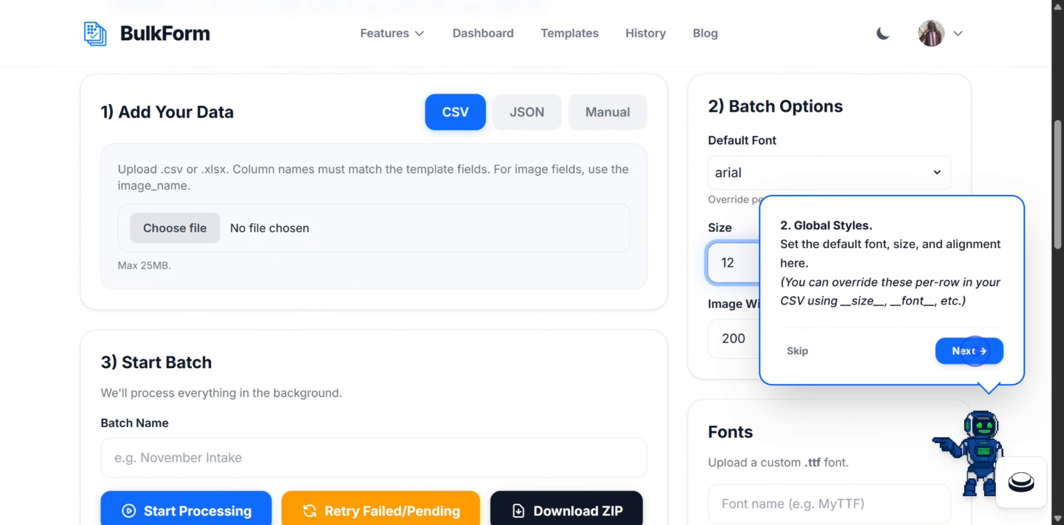
click(976, 351)
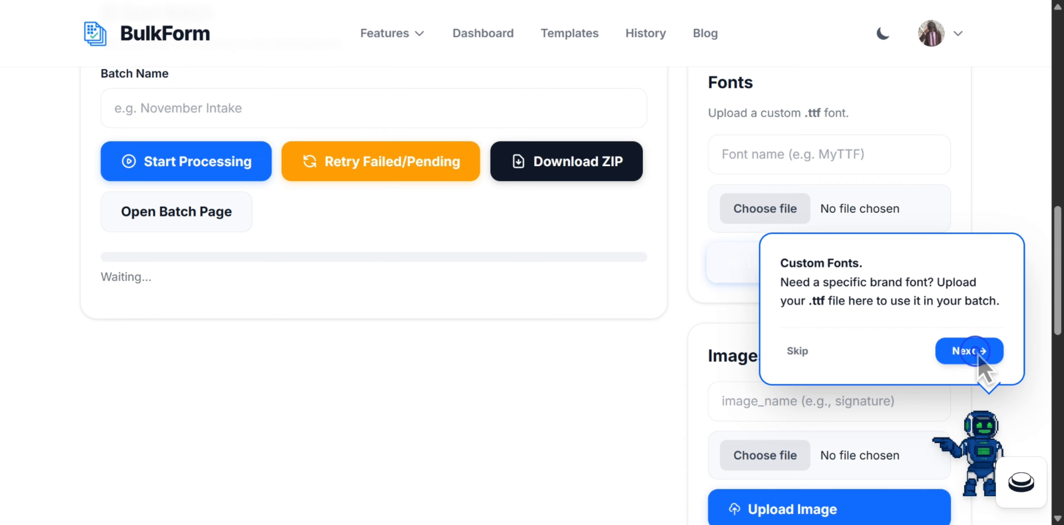
click(977, 354)
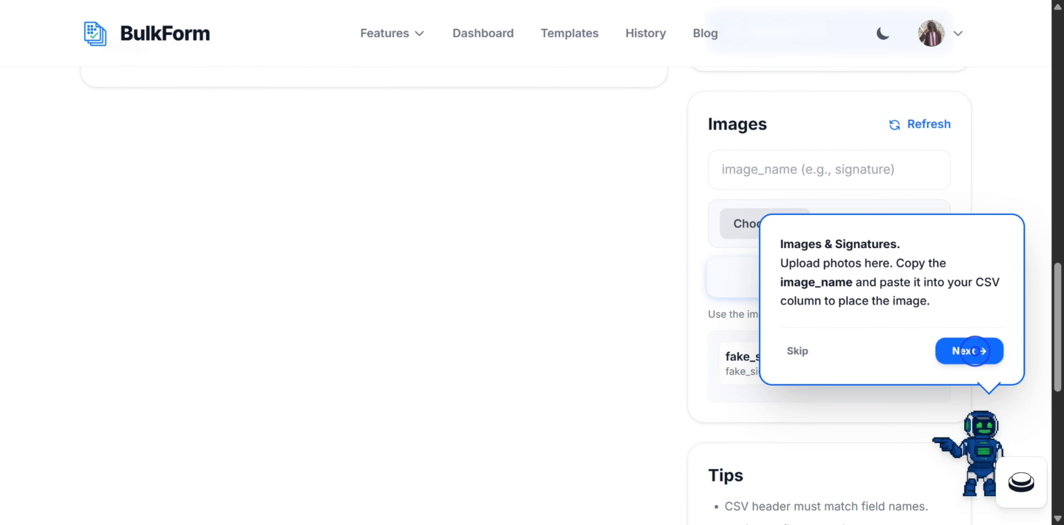
click(976, 354)
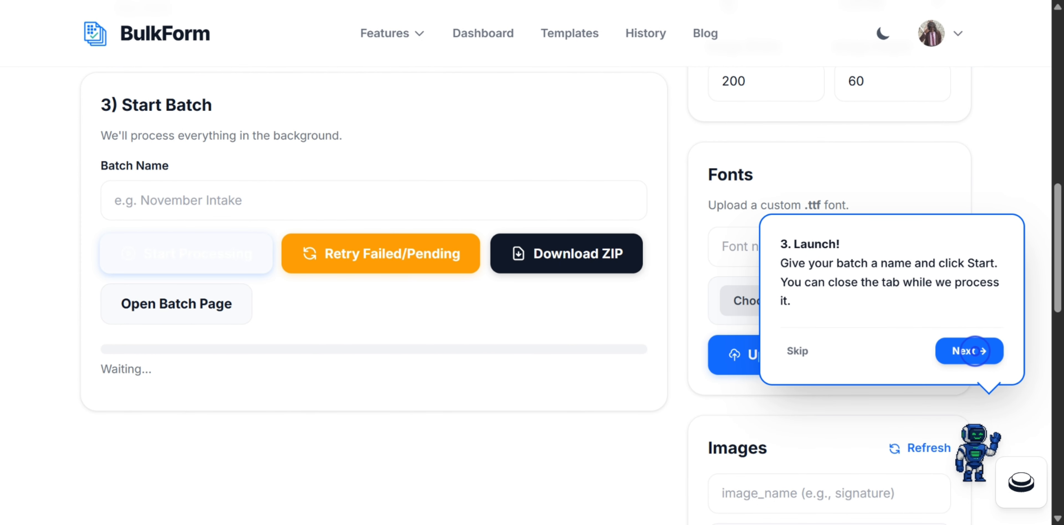
click(978, 352)
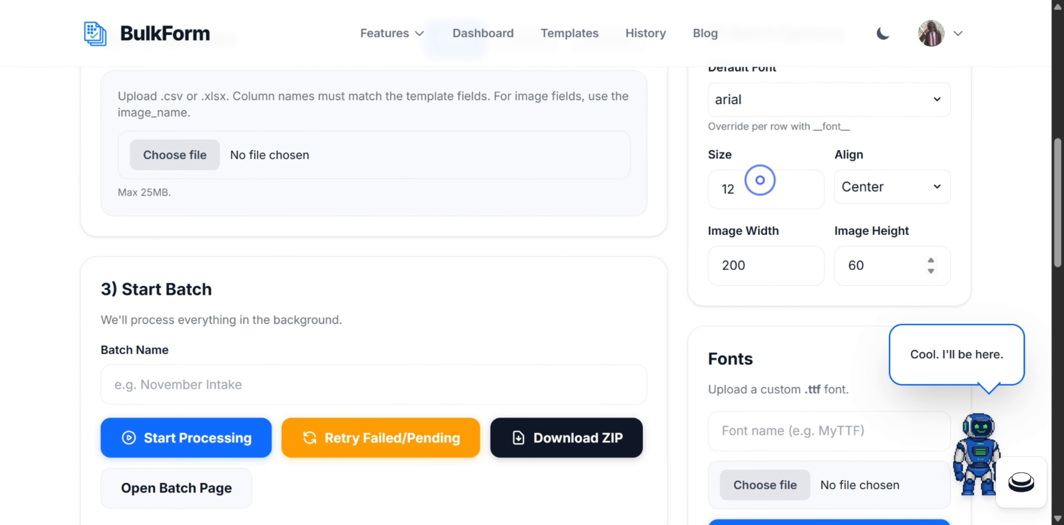
- Set the default font size in the batch options to 40
click(763, 186)
key(BackSpace)
key(BackSpace)
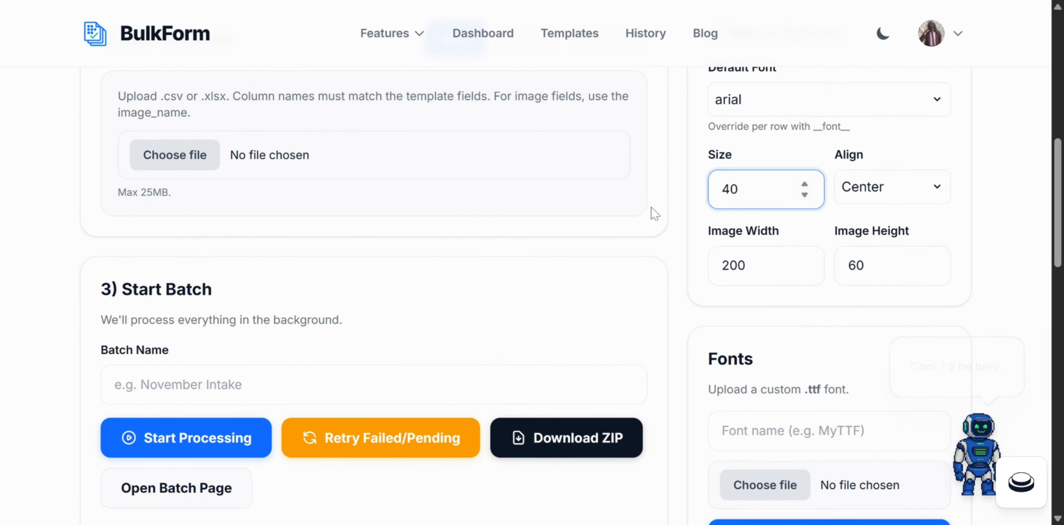
- Switch the batch data to manual entry and add a first row with "HELLO, WORLD." in the anything field
scroll(554, 244, up, 6)
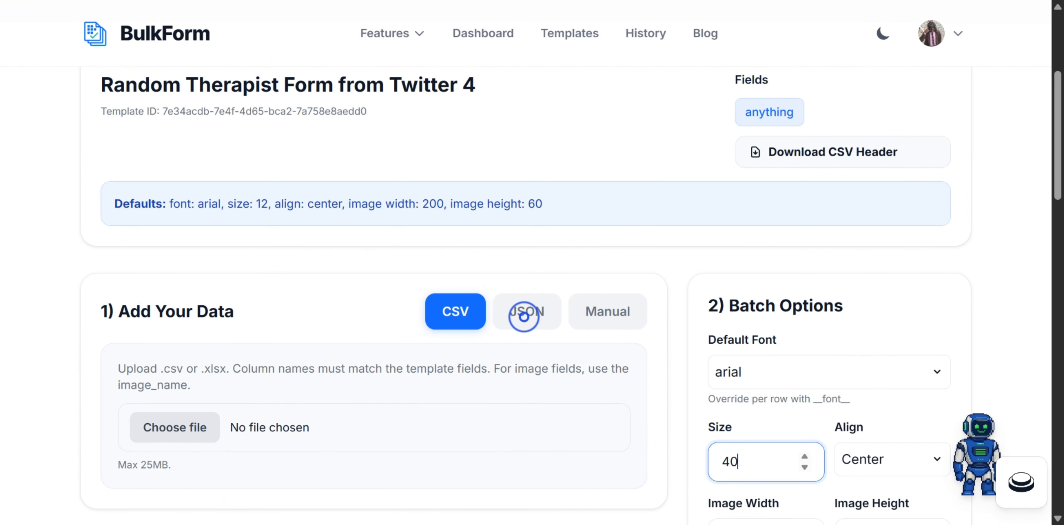
click(525, 319)
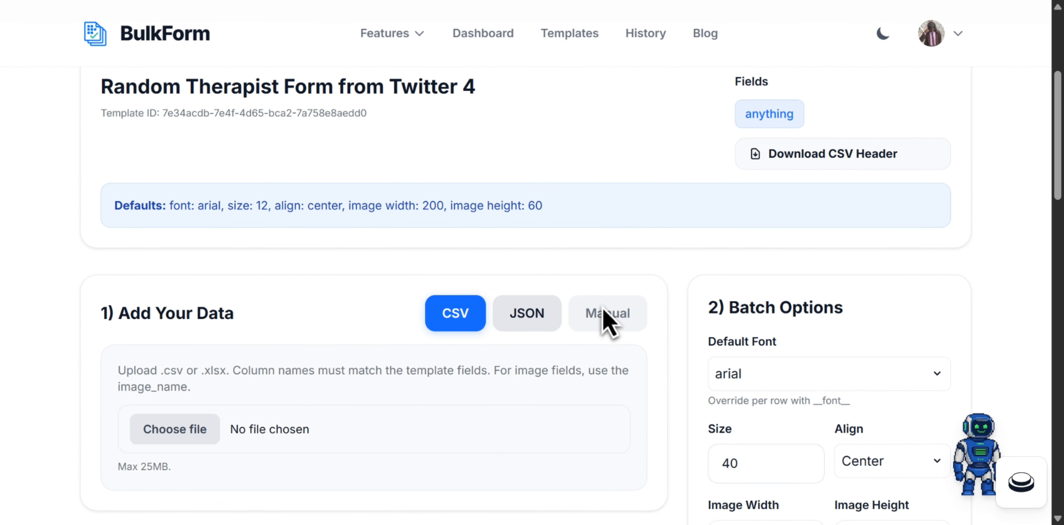
click(631, 307)
scroll(383, 364, down, 3)
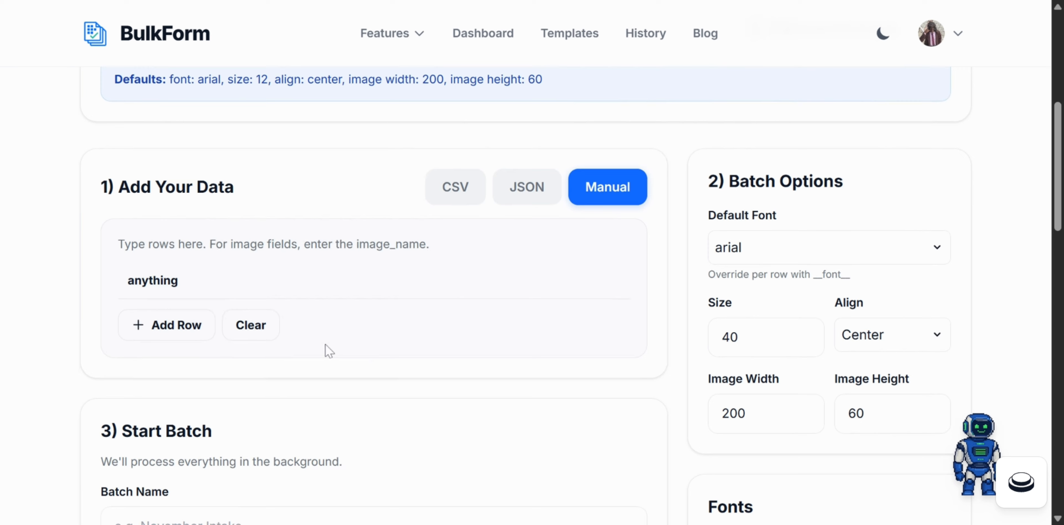
click(183, 327)
click(178, 329)
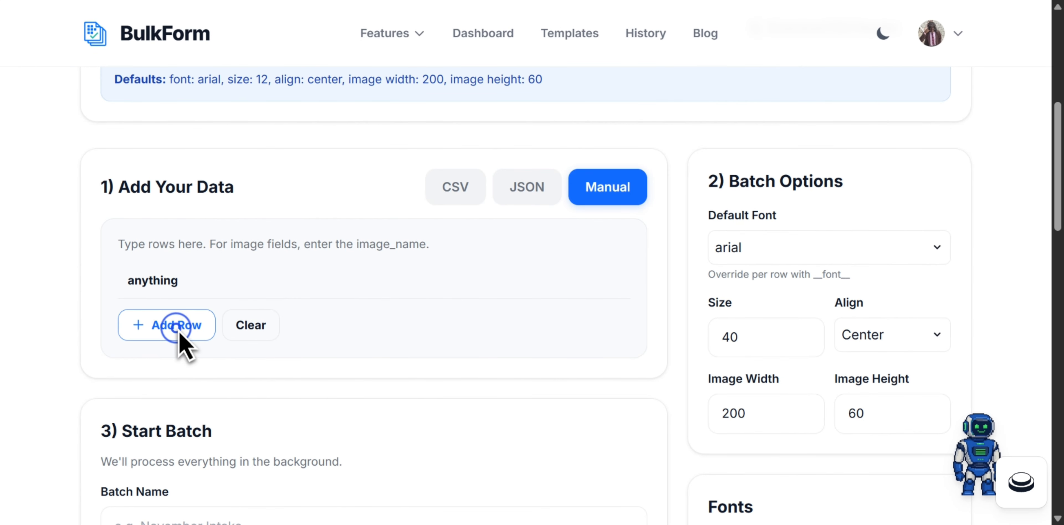
click(176, 328)
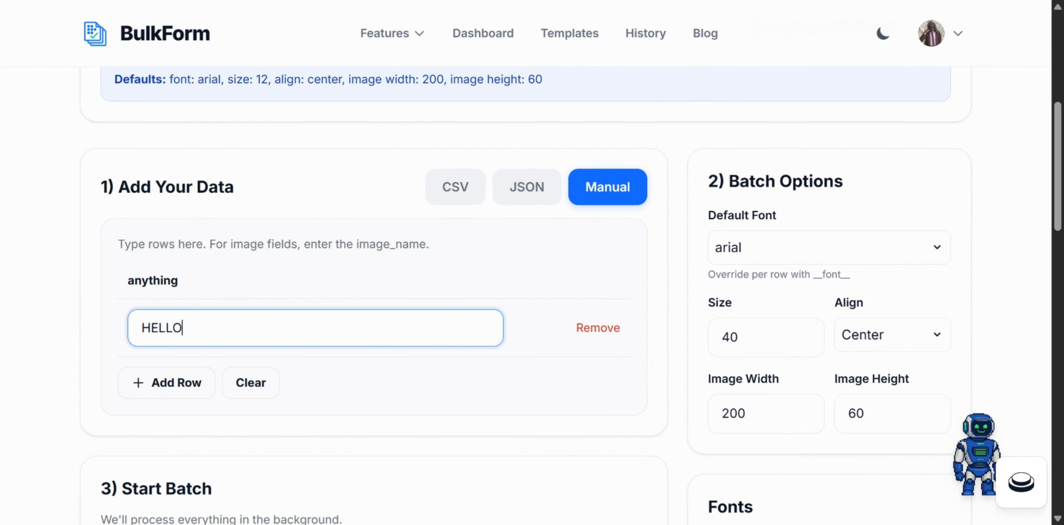
- Add a second data row with the text "HELLO, YOU."
click(181, 384)
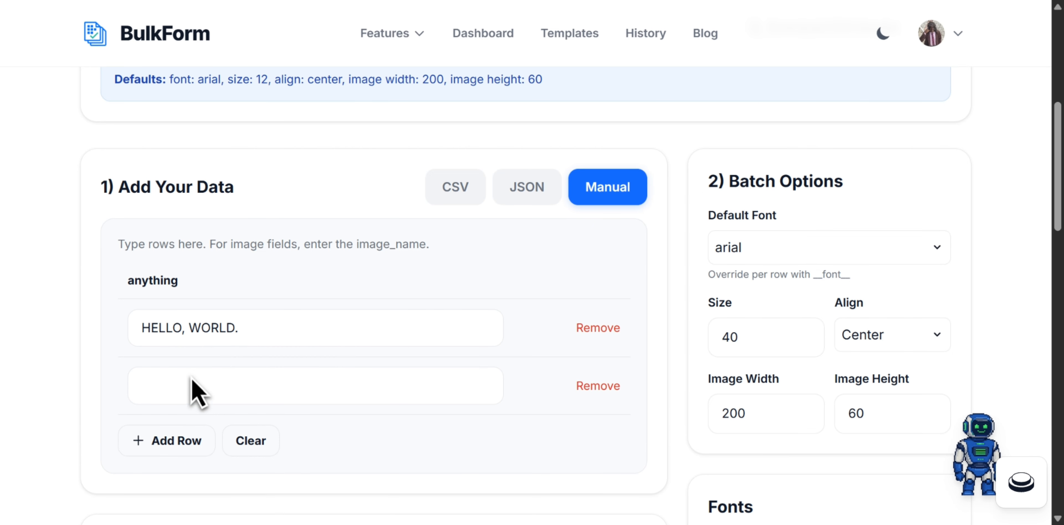
click(199, 368)
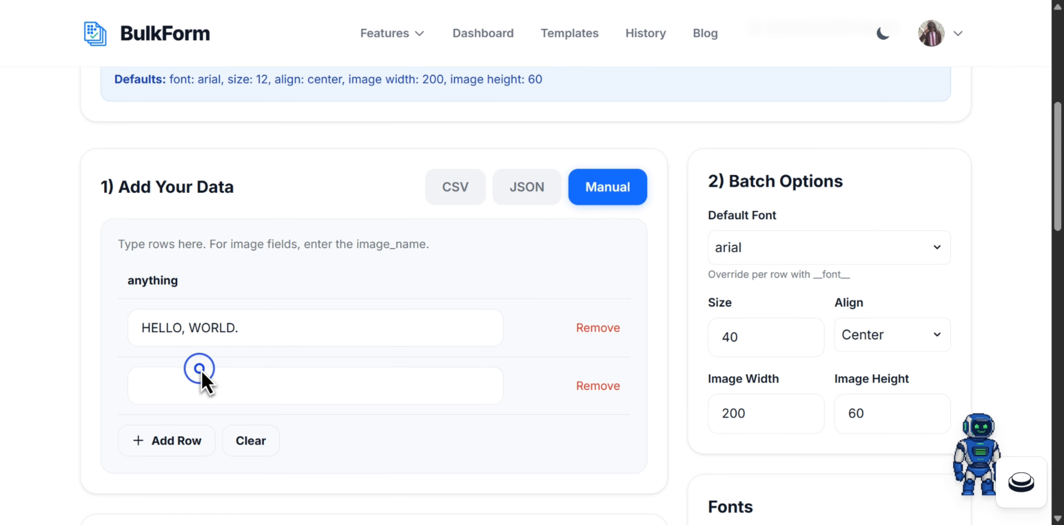
text(D)
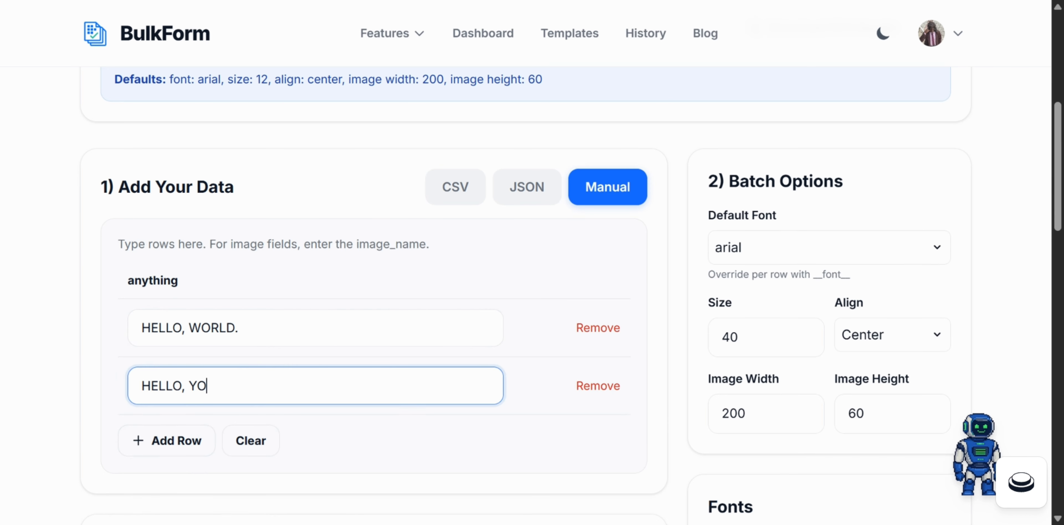
scroll(307, 420, down, 1)
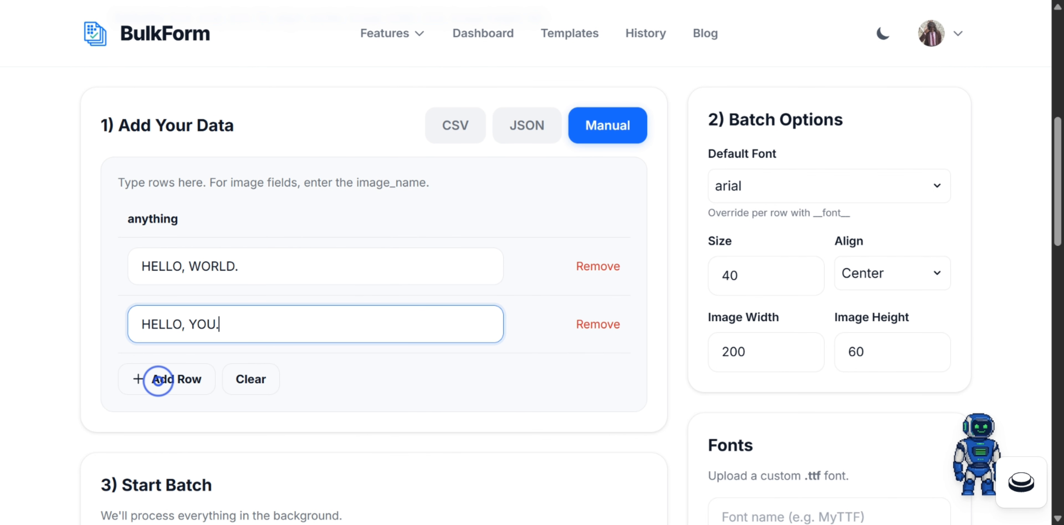
- Add a third data row reading "HELLO, ME." and insert an empty fourth row below it
click(163, 382)
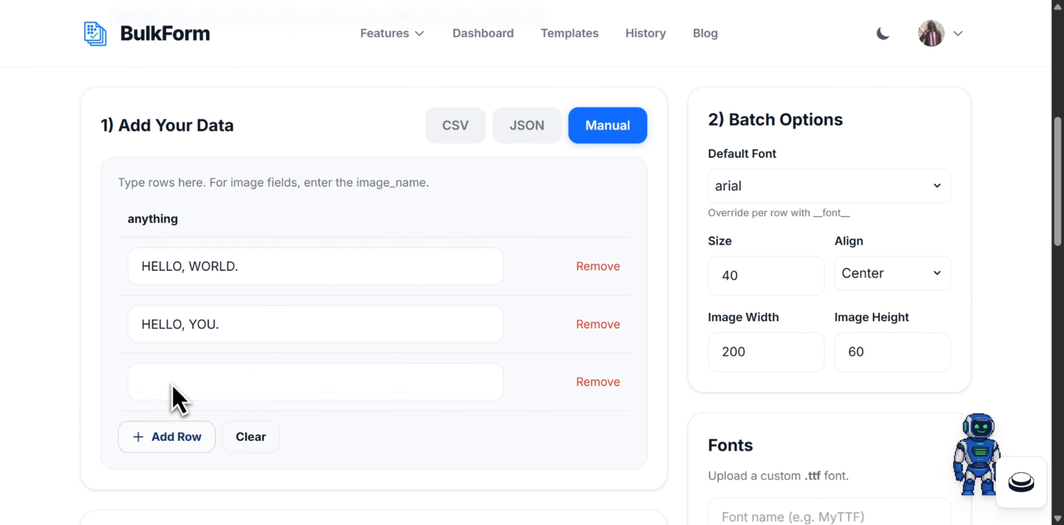
click(197, 384)
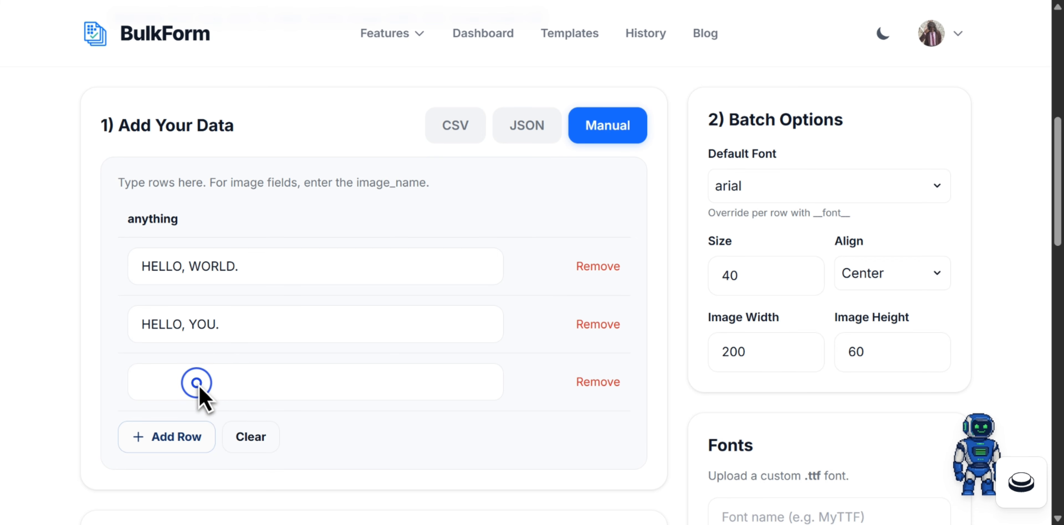
text(HELLO, ME)
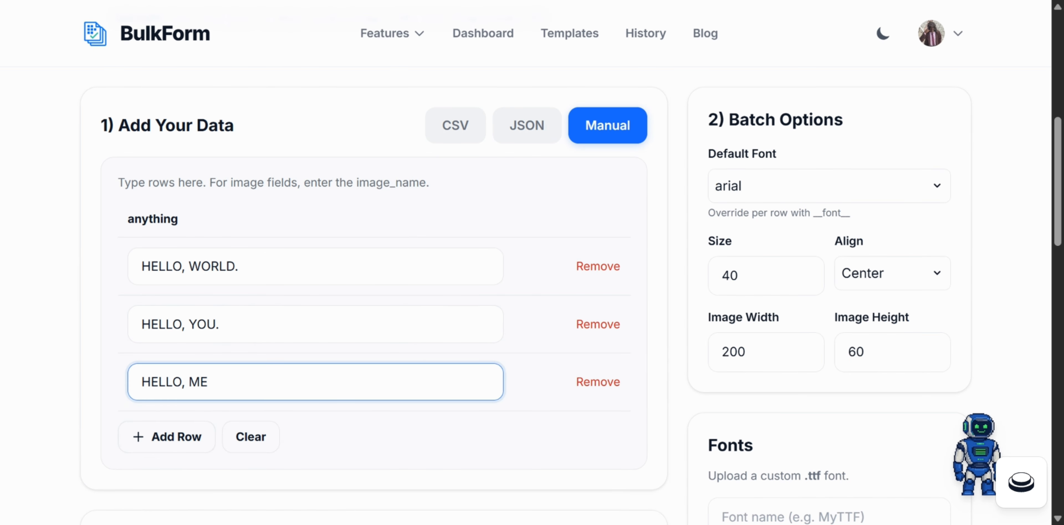
click(177, 435)
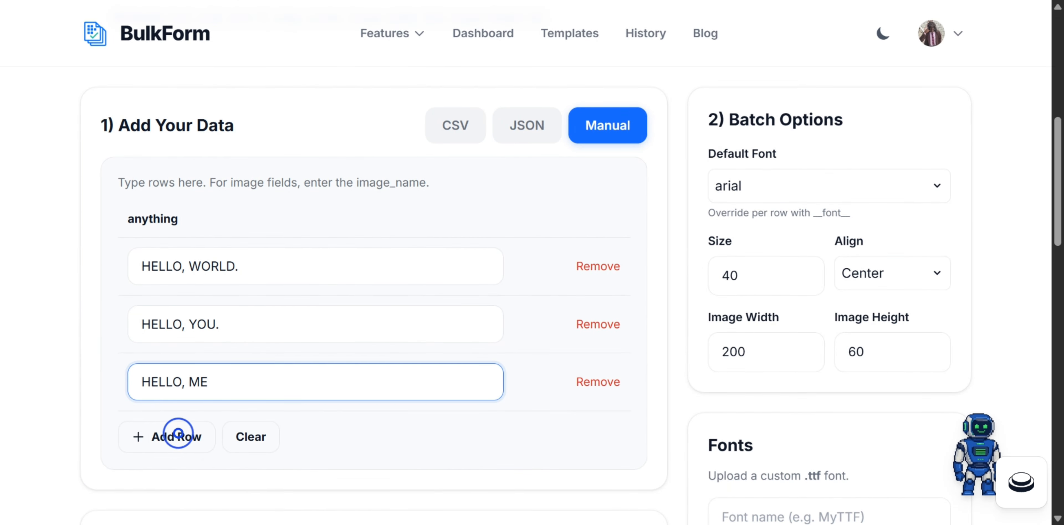
click(177, 435)
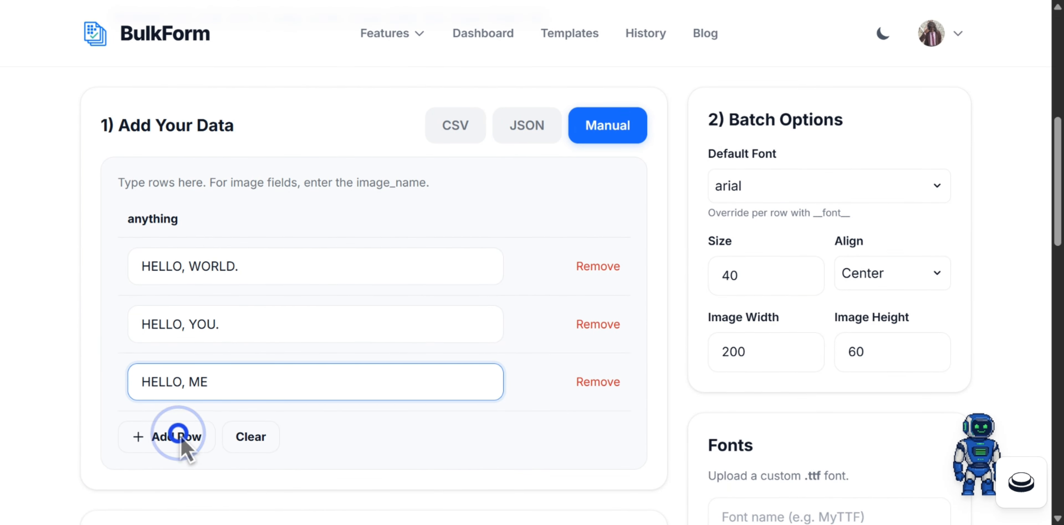
click(240, 383)
text(.)
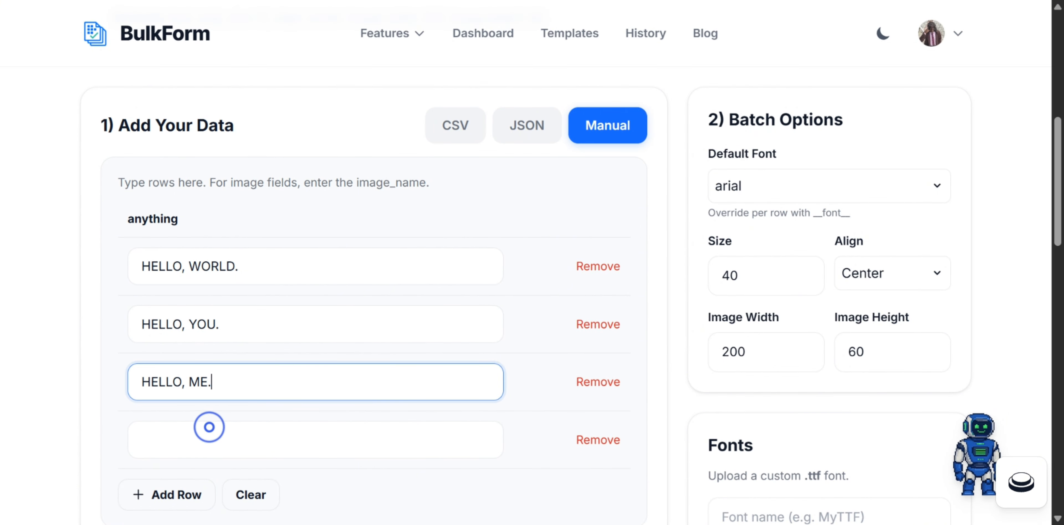
- Fill the fourth row with "HELLO, MAN." and add a fifth row reading "HELLO, WOMAN."
click(211, 432)
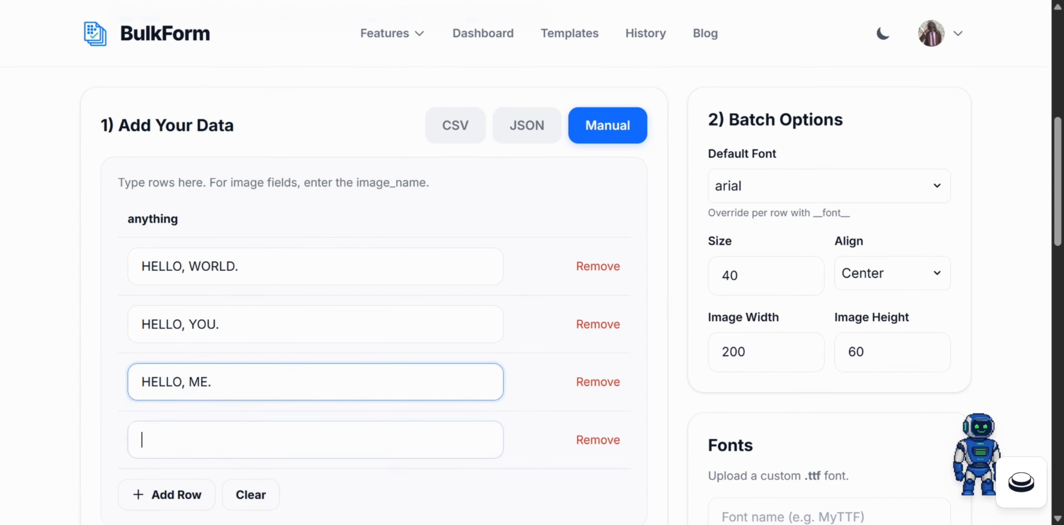
text(HELLO, MAN.)
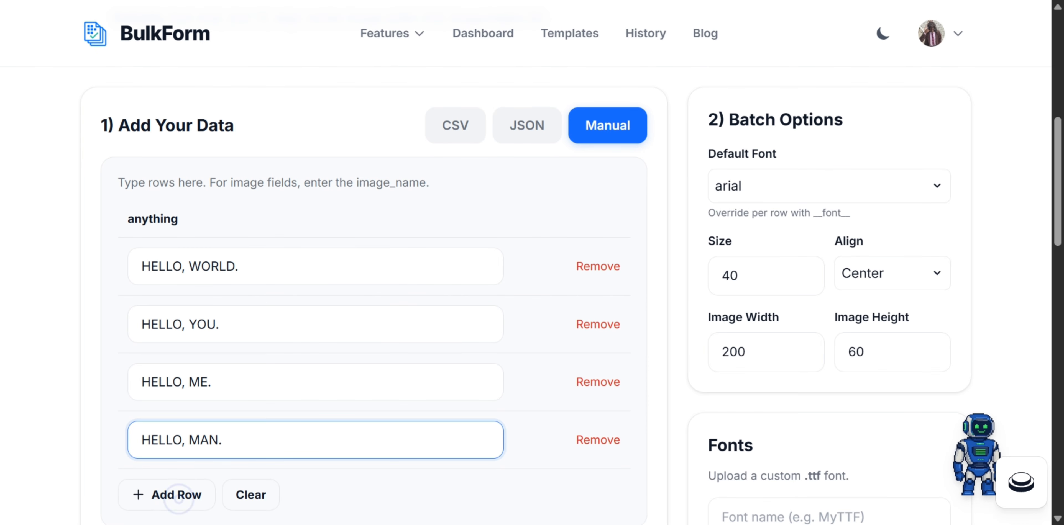
click(179, 496)
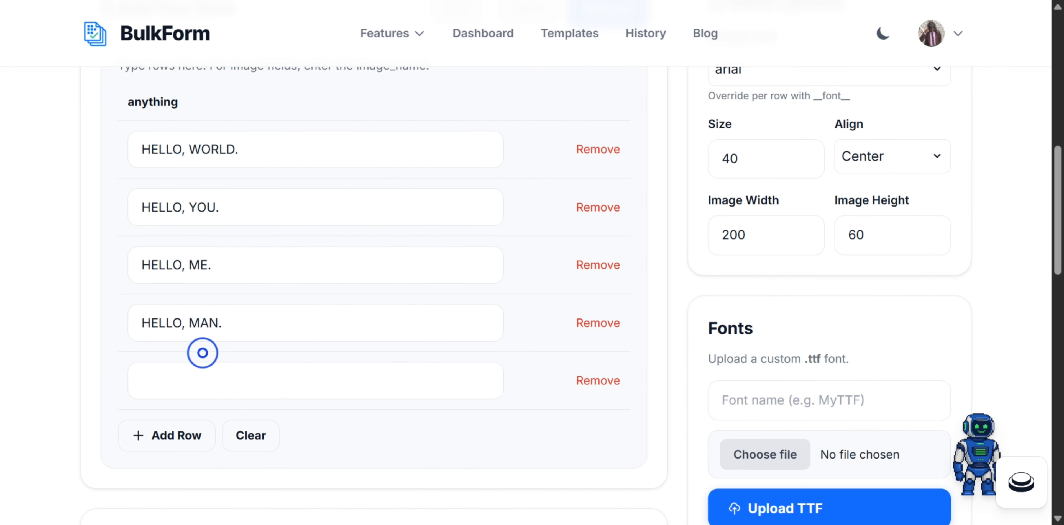
click(203, 366)
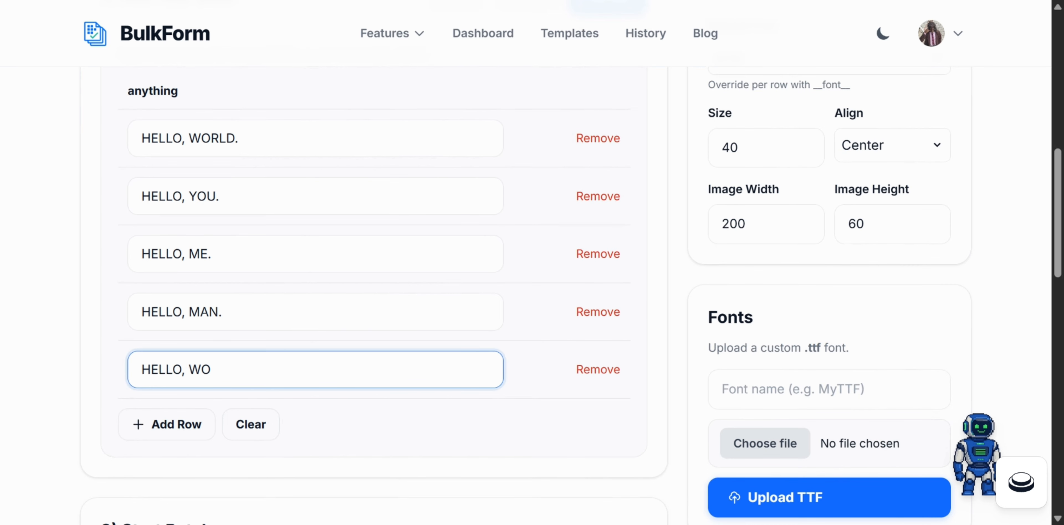
scroll(211, 339, down, 4)
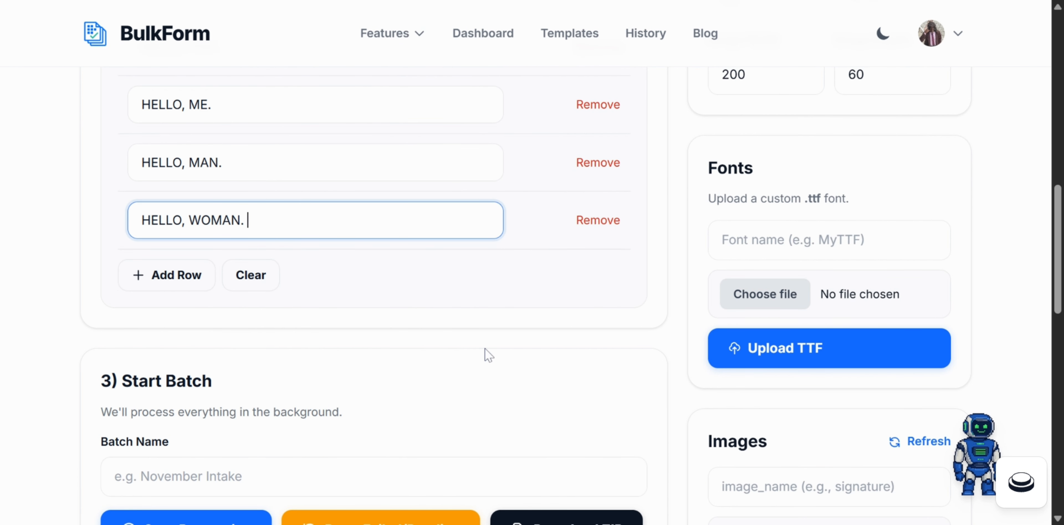
- Name the batch "Launch test" and start processing it
scroll(485, 349, down, 4)
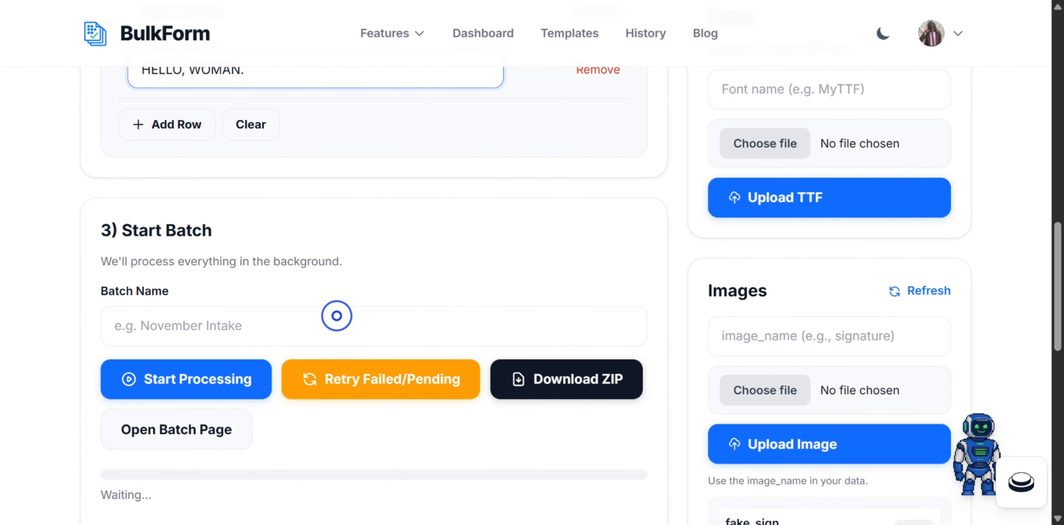
click(336, 316)
text(Launch test)
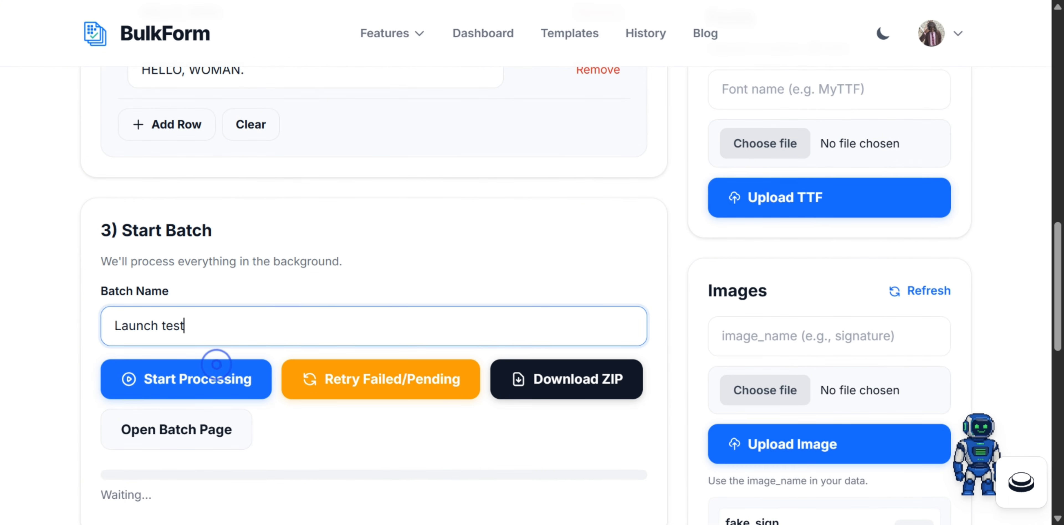
click(217, 365)
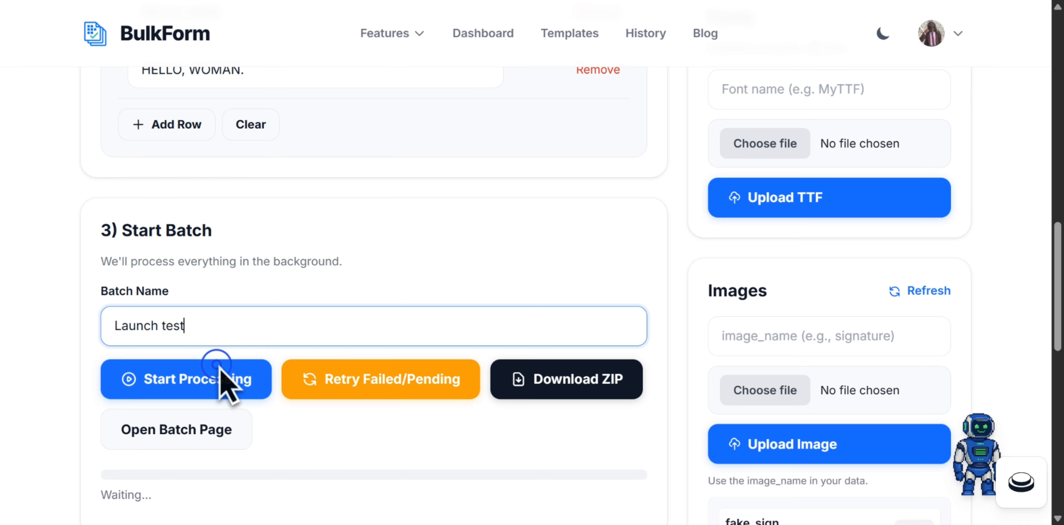
- Check the batch's processing status and progress, and go to the Dashboard
scroll(361, 246, up, 7)
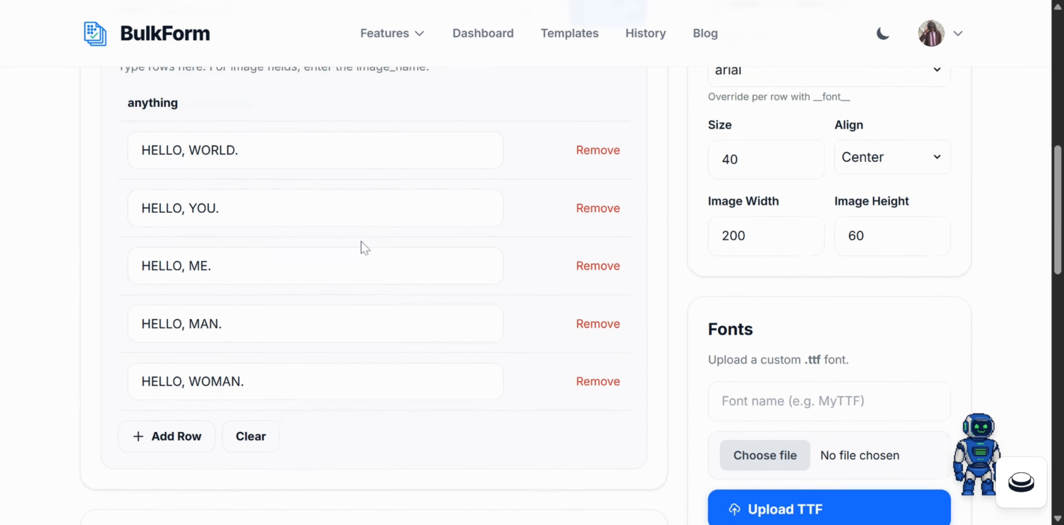
scroll(361, 247, up, 5)
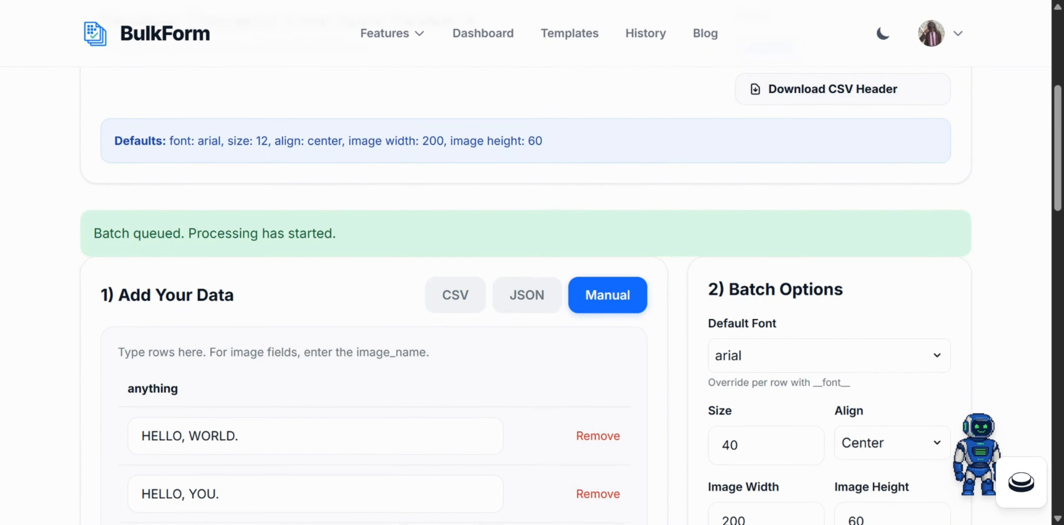
scroll(364, 247, down, 11)
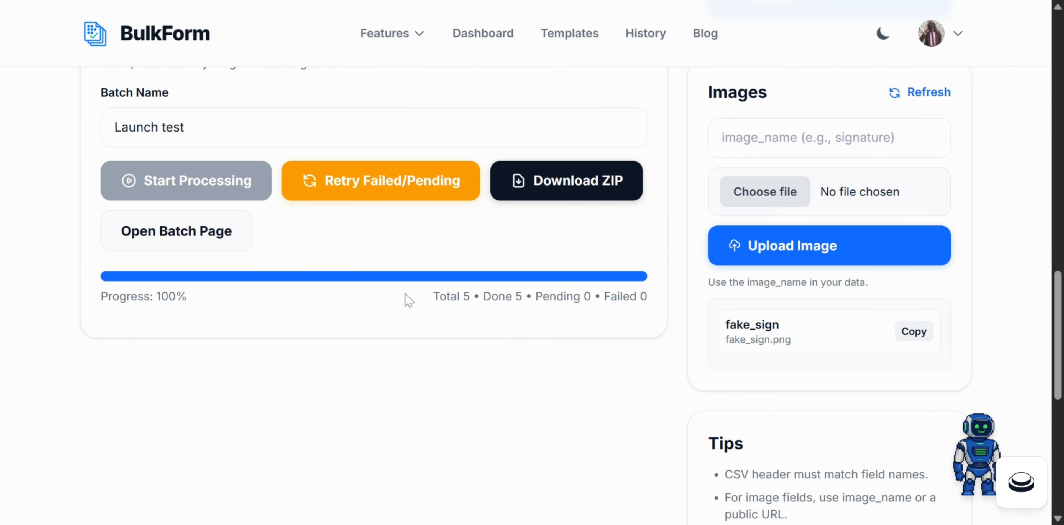
scroll(494, 295, up, 3)
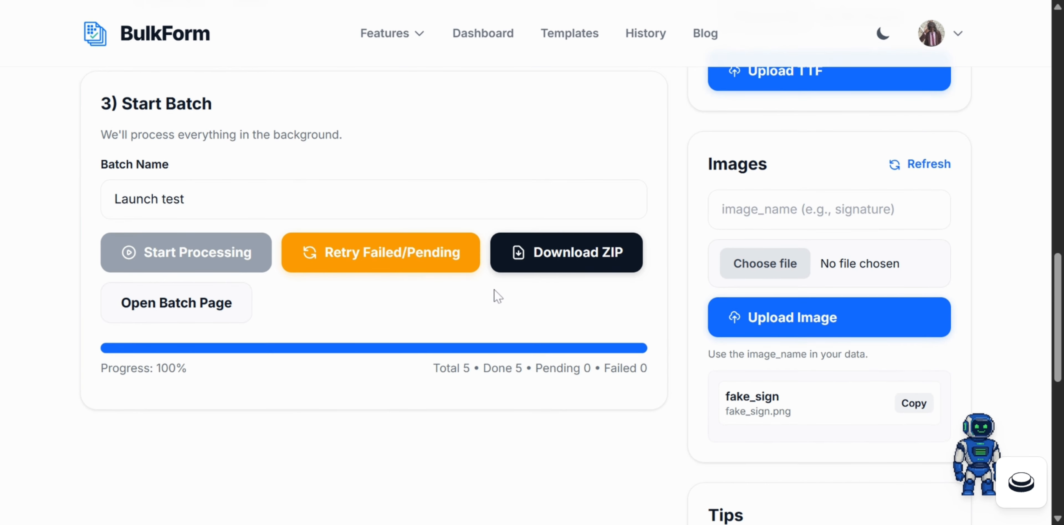
scroll(516, 307, up, 3)
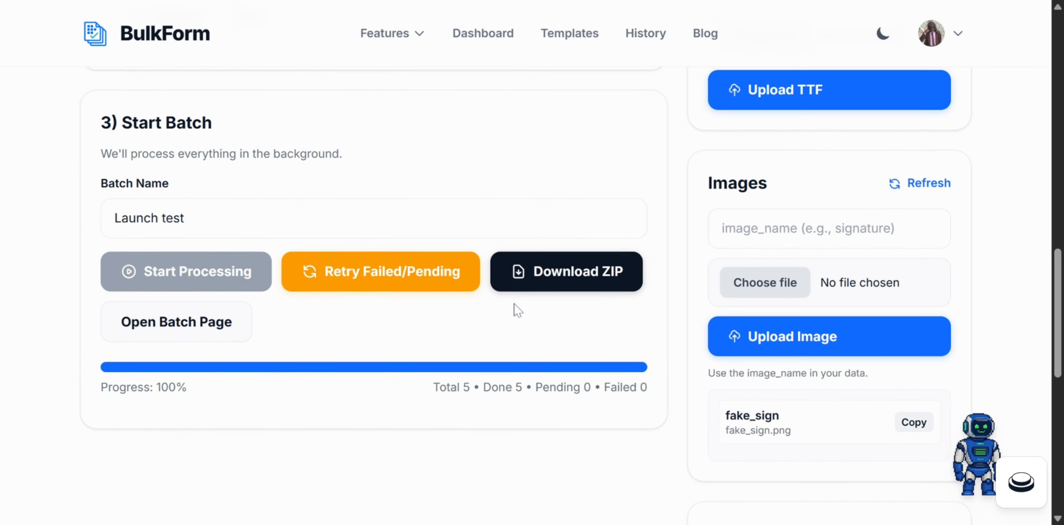
click(491, 35)
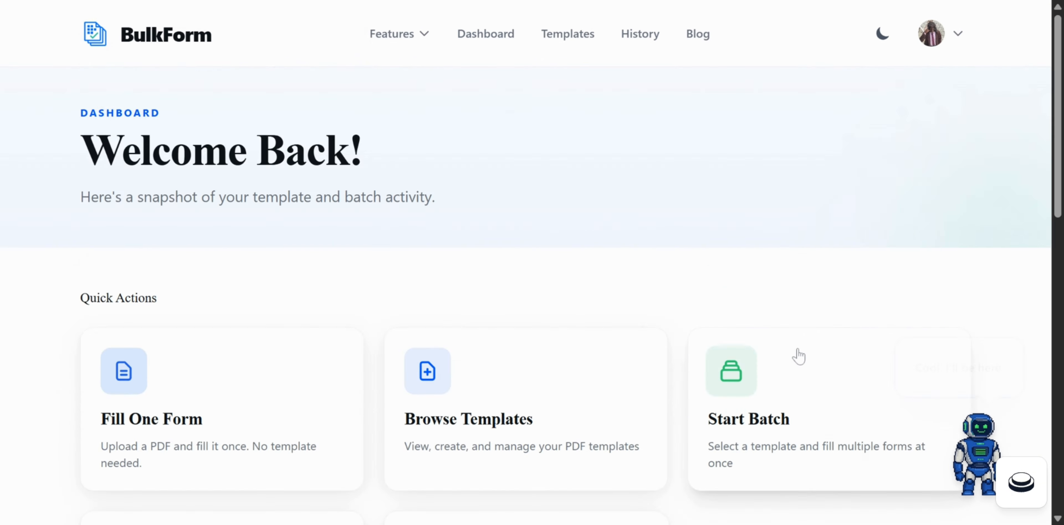
- Look over the Dashboard's quick actions and open the "Launch test" batch from the Batch Library
scroll(798, 356, down, 3)
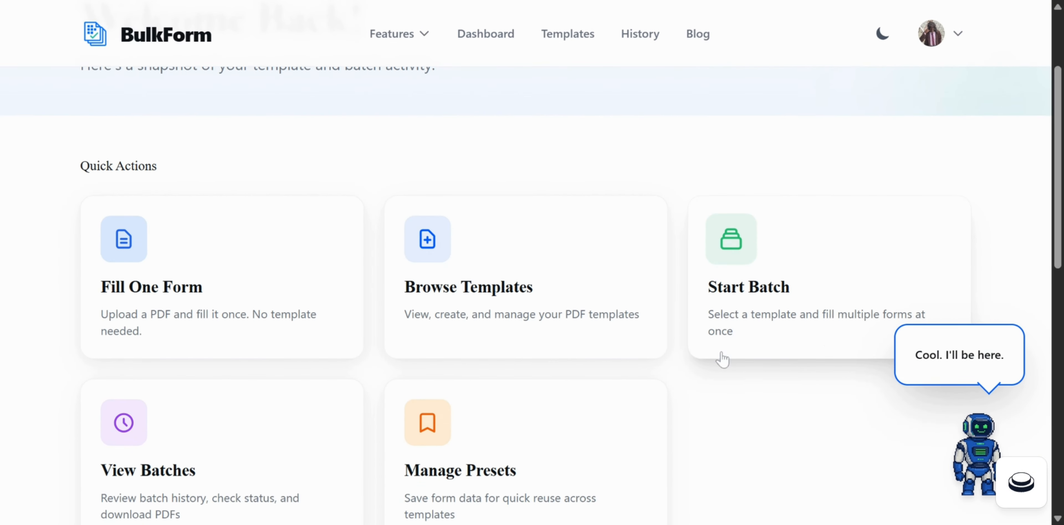
scroll(622, 396, down, 5)
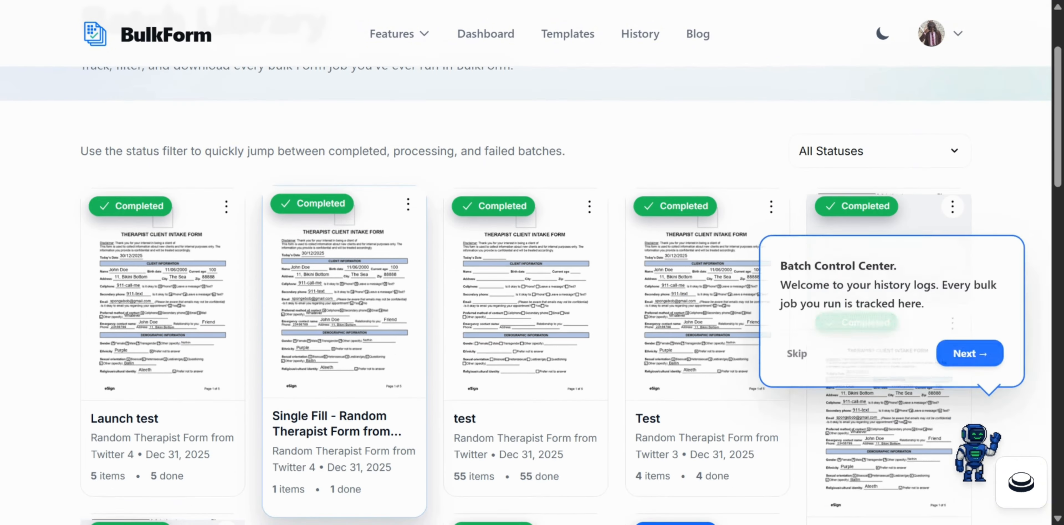
click(203, 353)
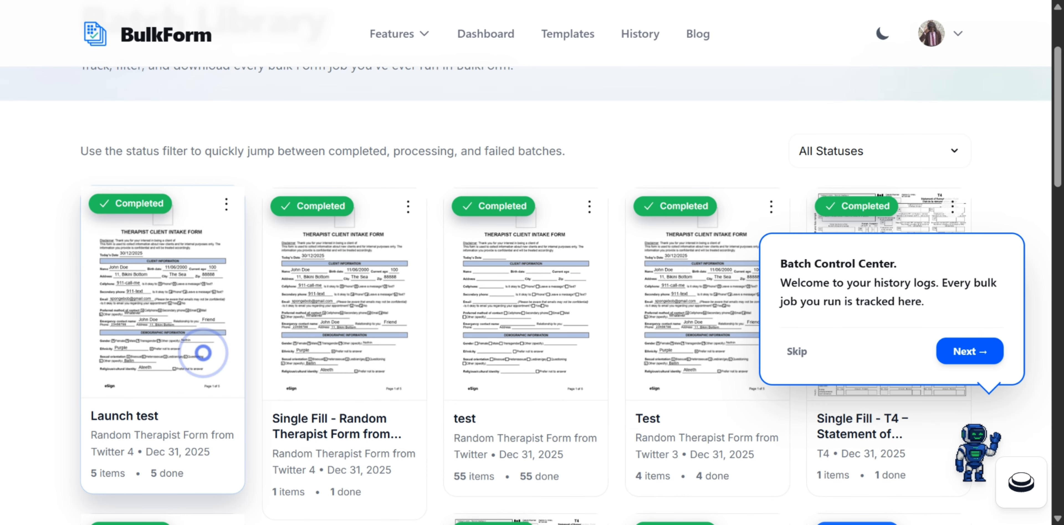
click(202, 353)
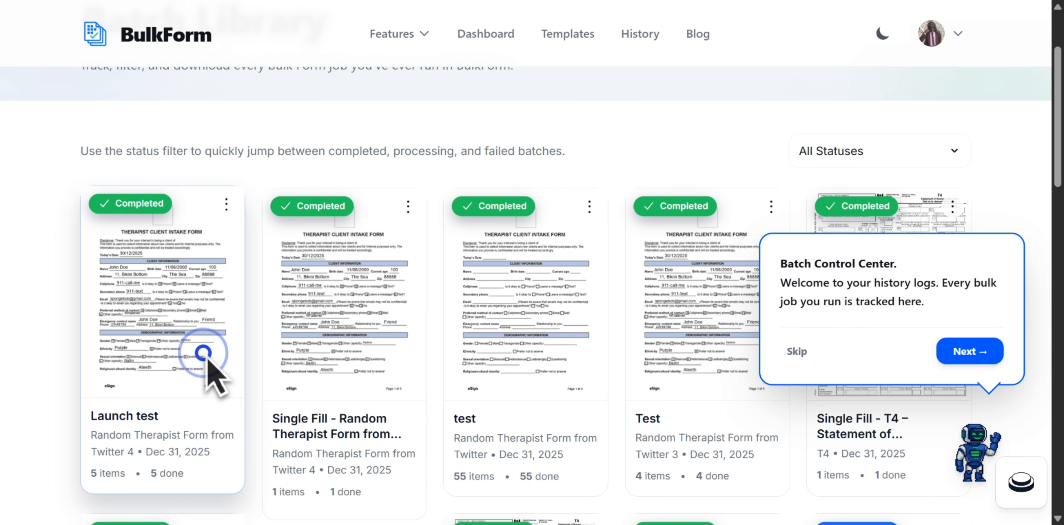
- Go through the whole guided tour of the batch run page, and review its batch items and Batch Summary
click(965, 354)
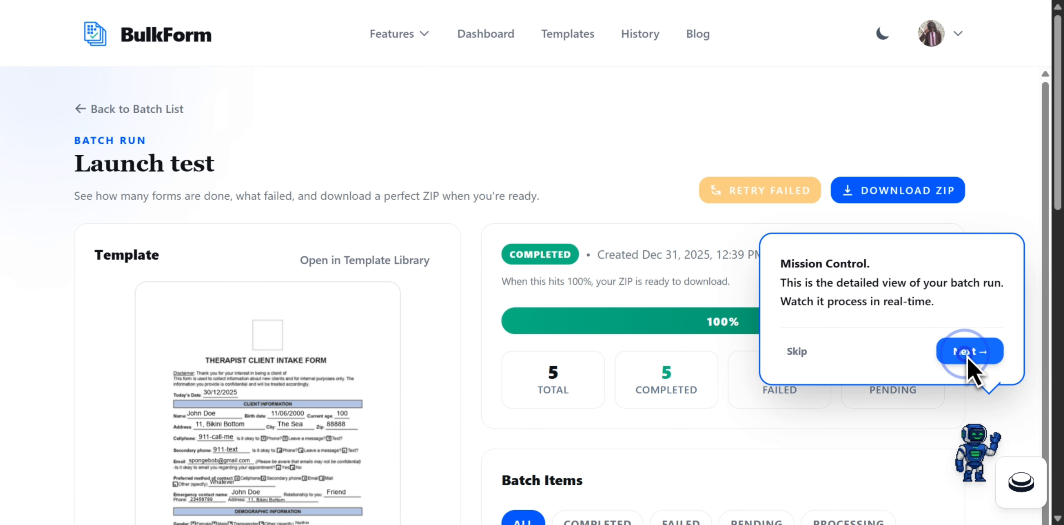
click(965, 360)
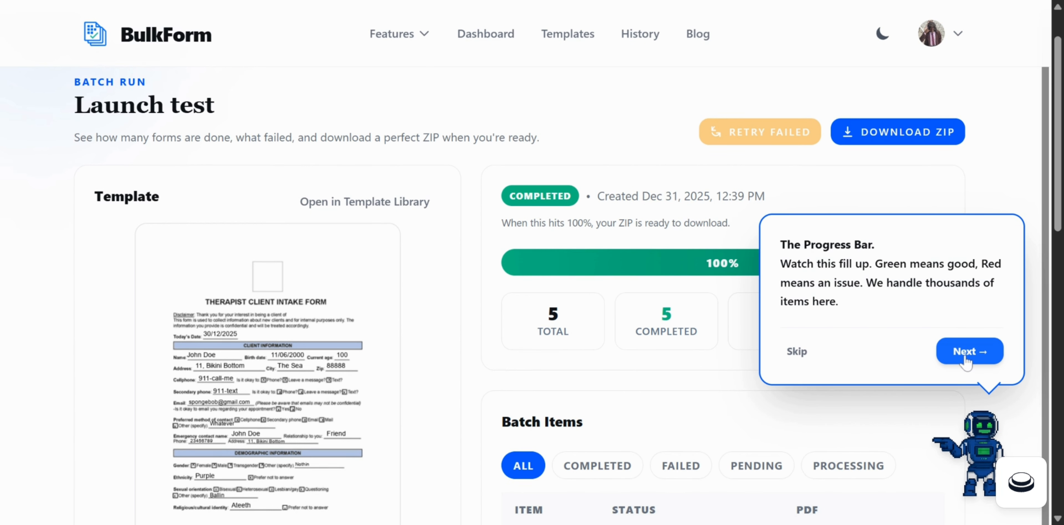
click(964, 354)
click(966, 354)
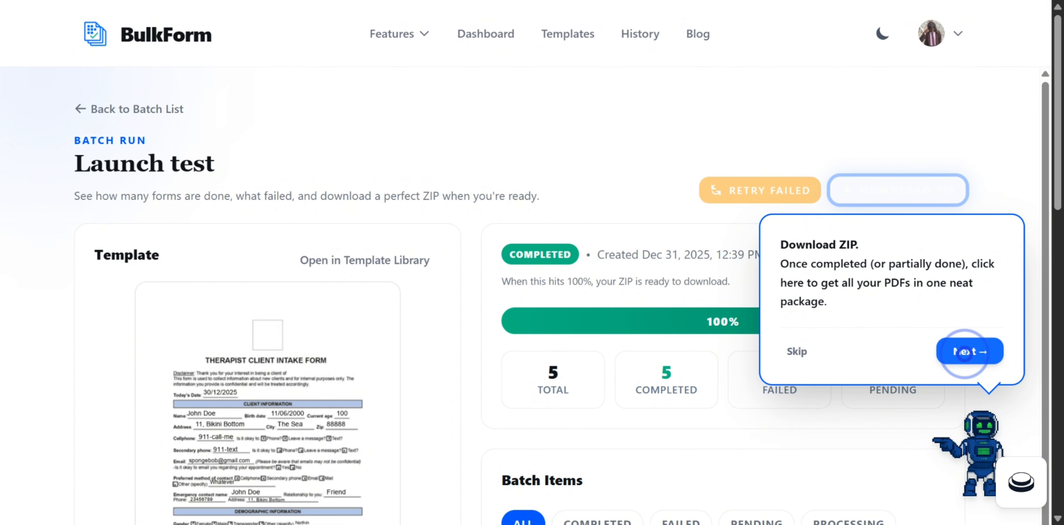
click(965, 353)
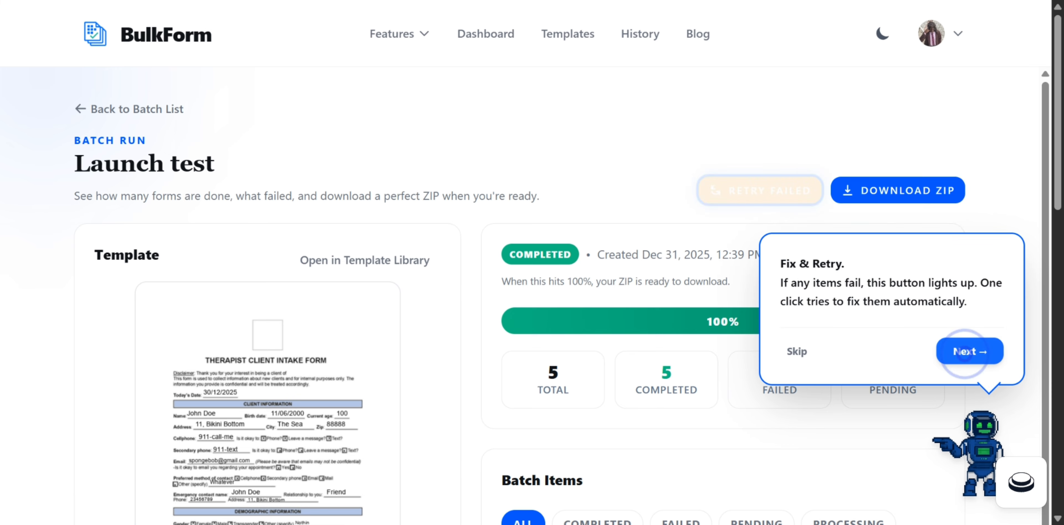
click(965, 354)
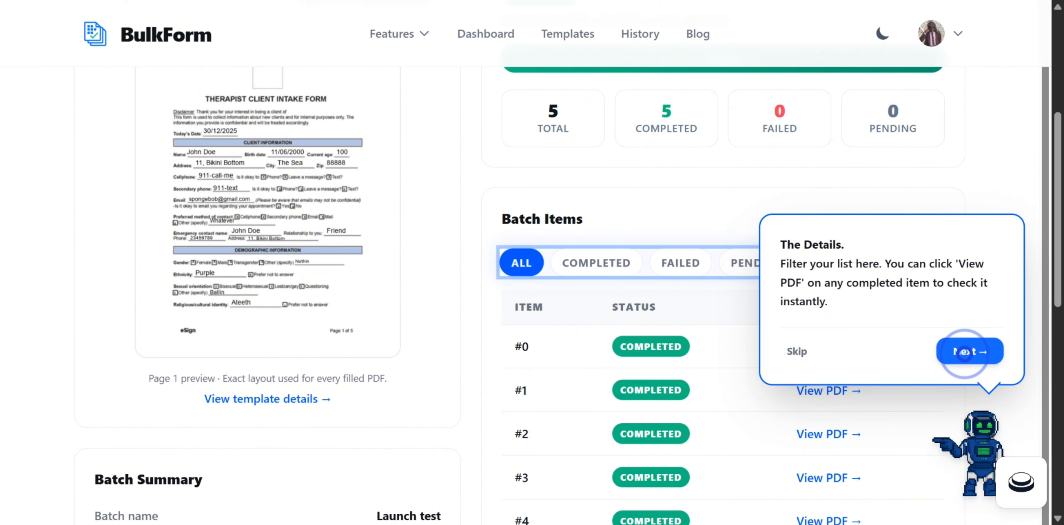
click(968, 355)
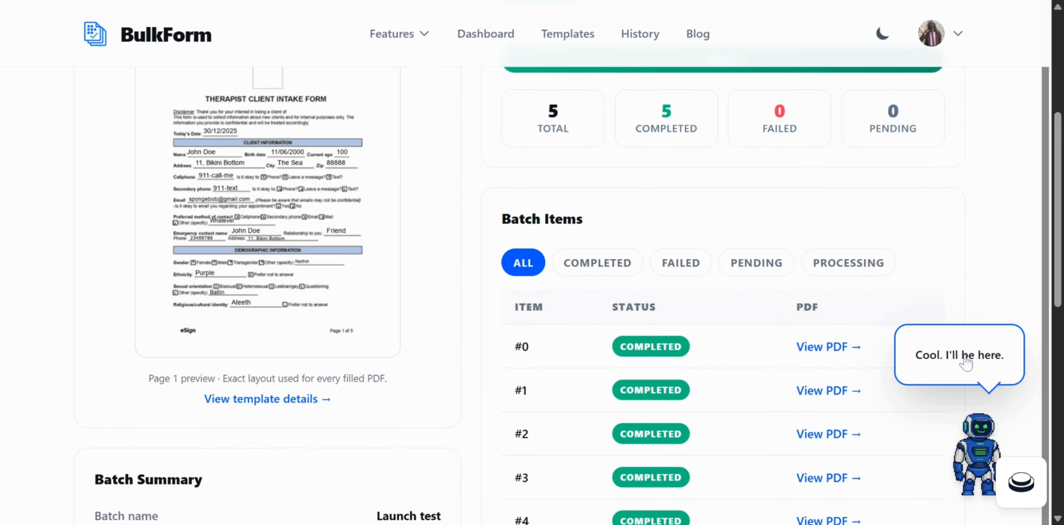
scroll(696, 377, down, 5)
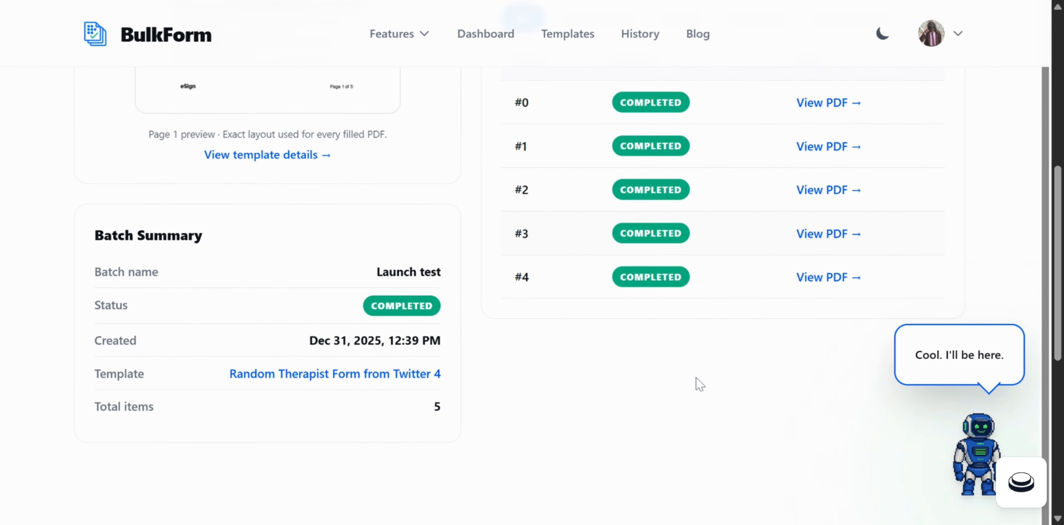
scroll(695, 377, up, 10)
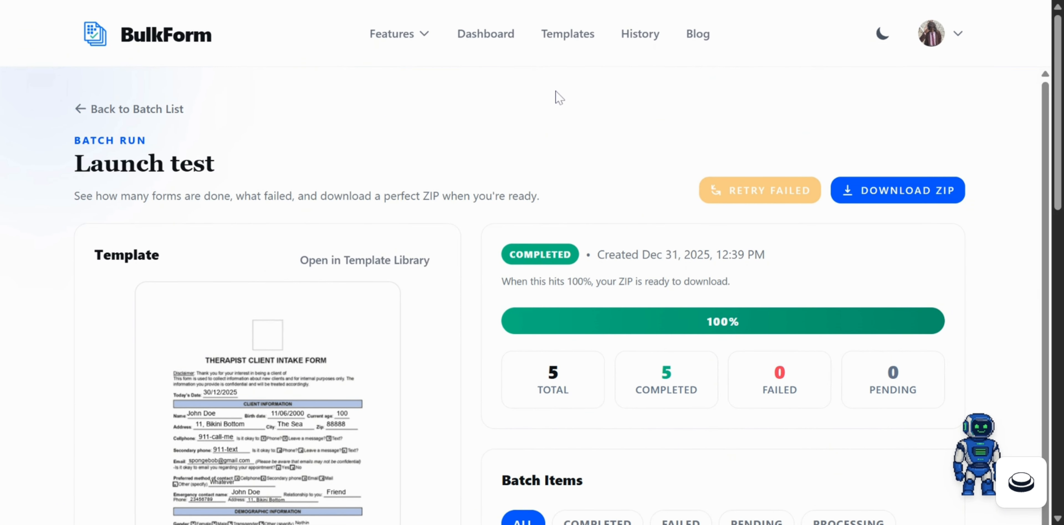
- Open the Session History and review the QuickFill sessions and the list of past batch runs
click(640, 35)
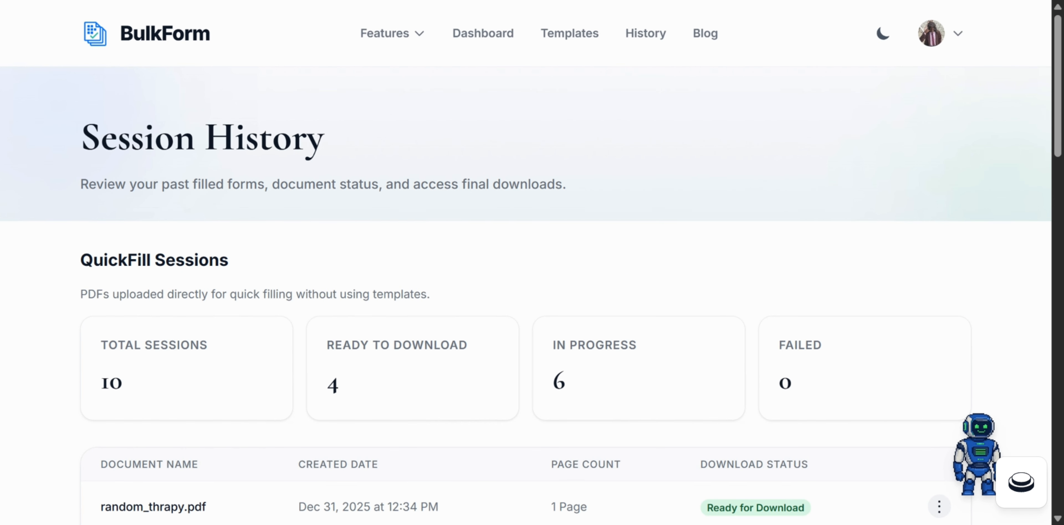
scroll(553, 206, down, 10)
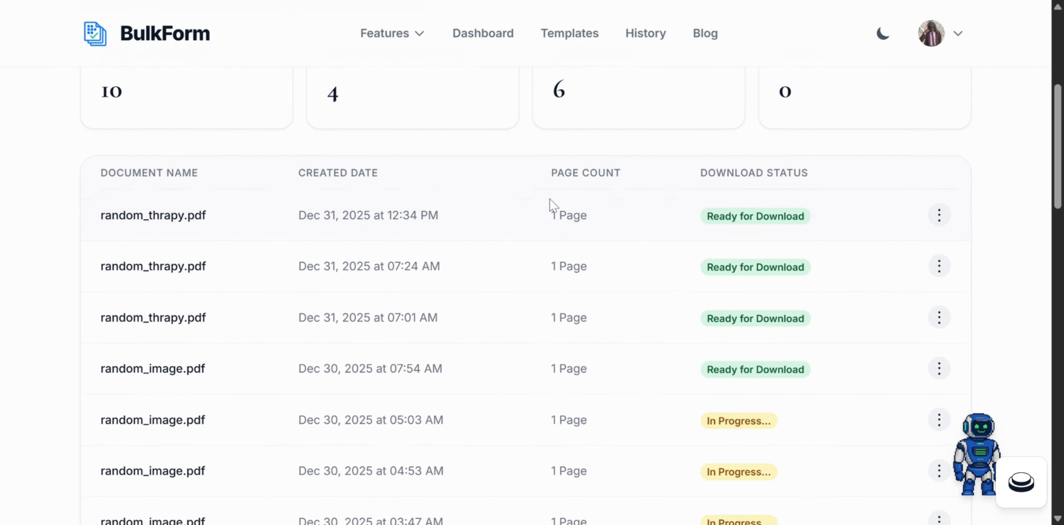
scroll(511, 187, down, 8)
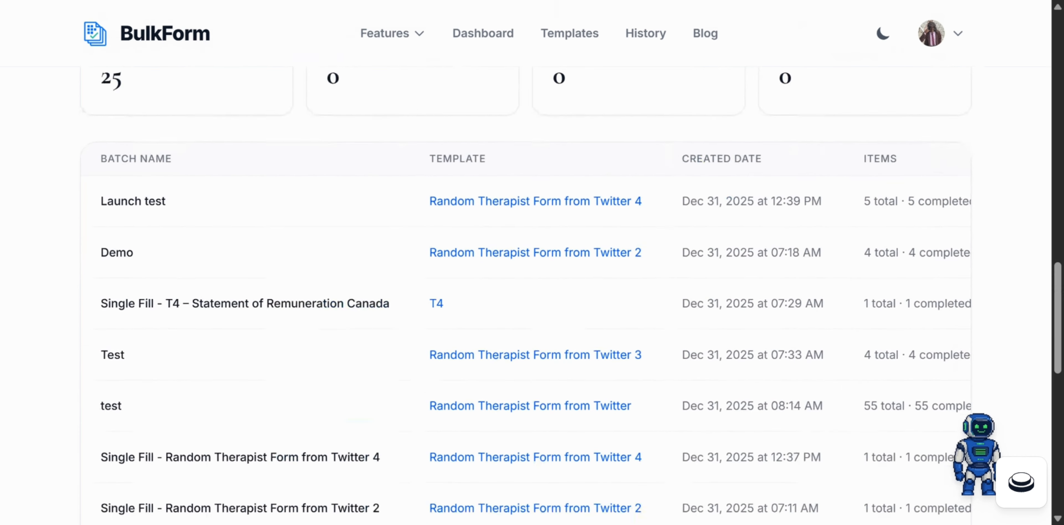
scroll(619, 311, down, 5)
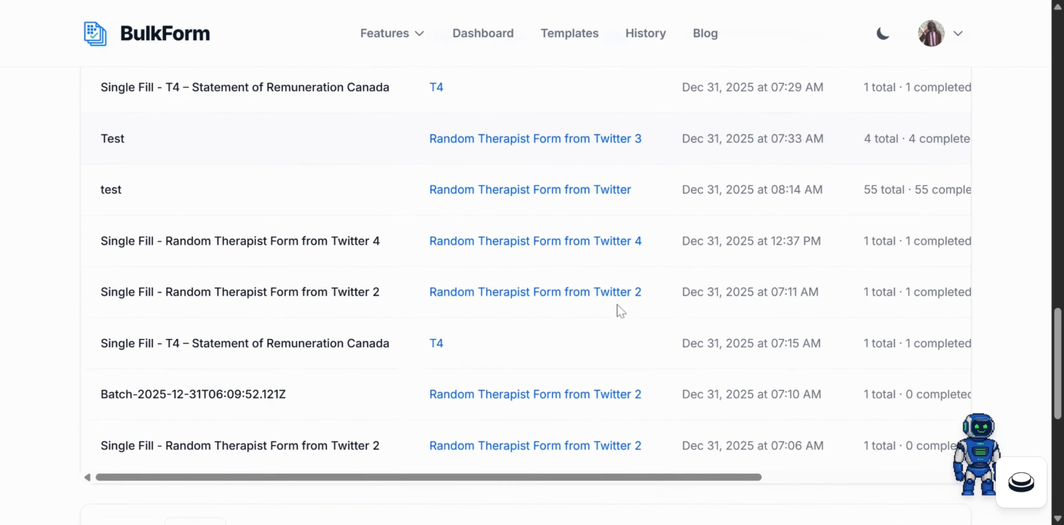
scroll(619, 311, up, 15)
scroll(679, 126, up, 10)
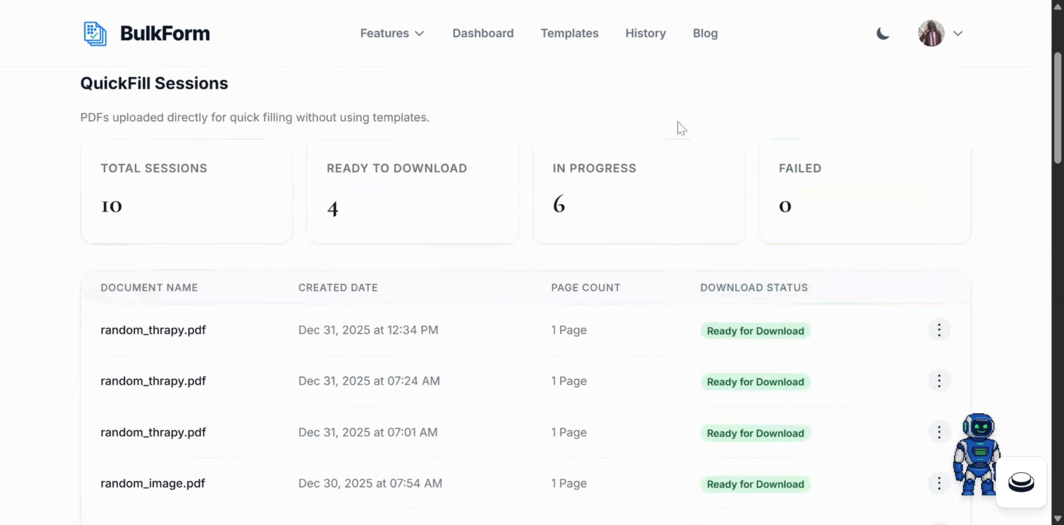
scroll(680, 126, down, 3)
- Go to the Blog and open the article "I Spent 16 Days on One Form so you won't have too: The I-485 Form"
click(707, 32)
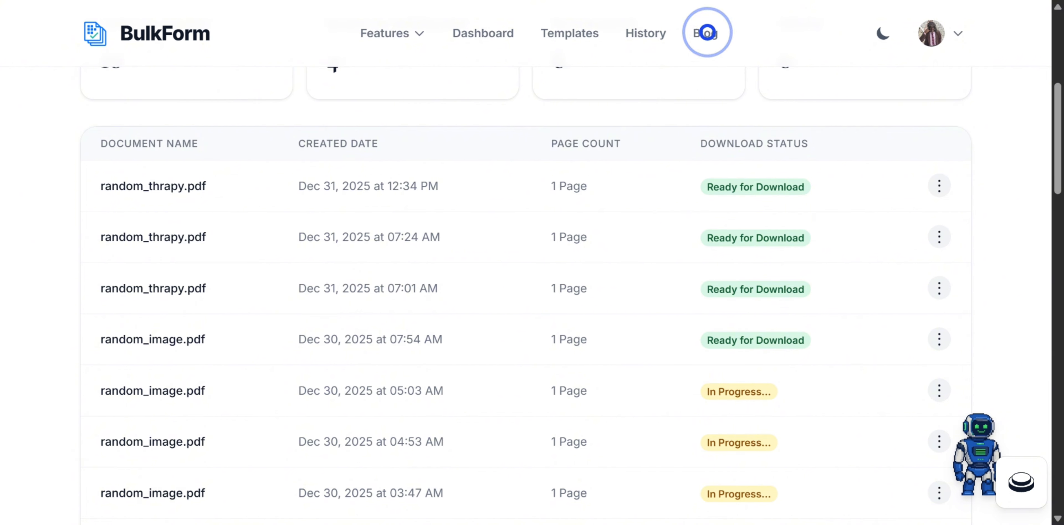
click(707, 34)
scroll(708, 36, up, 3)
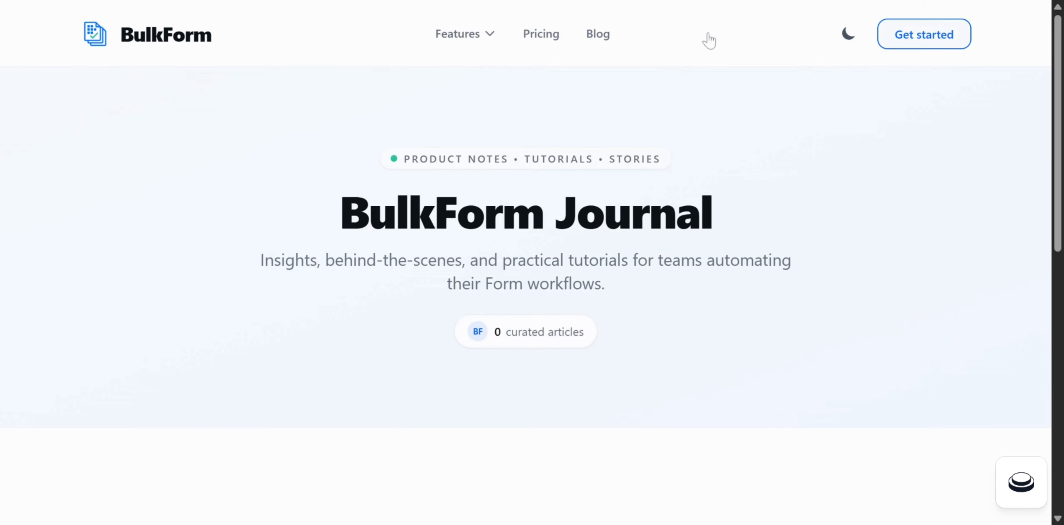
scroll(218, 242, down, 8)
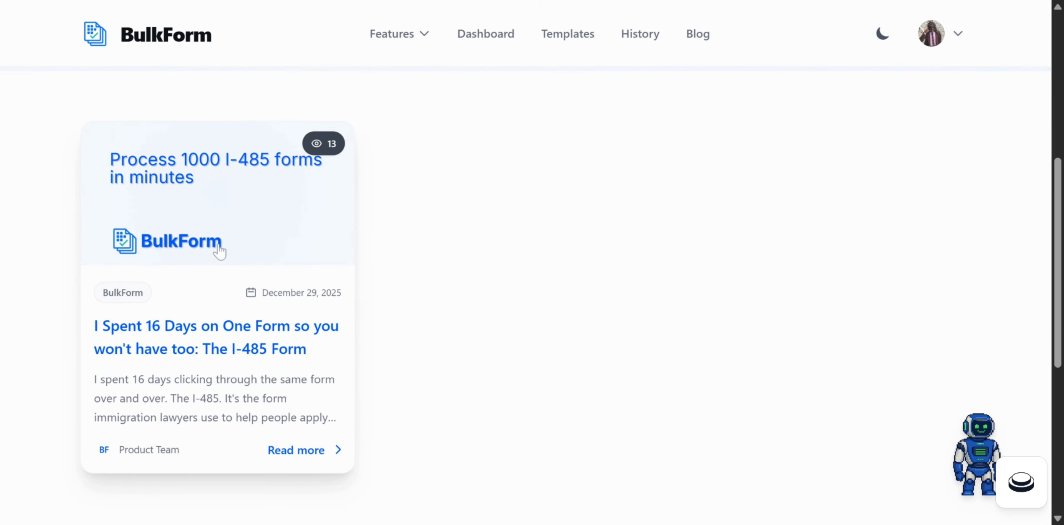
click(220, 251)
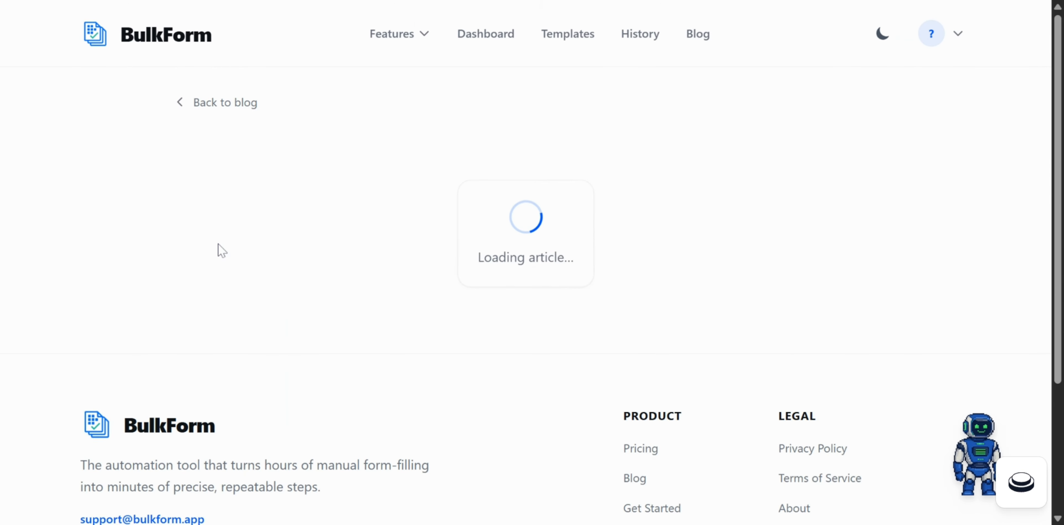
- Read through the I-485 article to its end and answer the assistant's check-in with "Yeah, I'm good"
scroll(525, 289, down, 4)
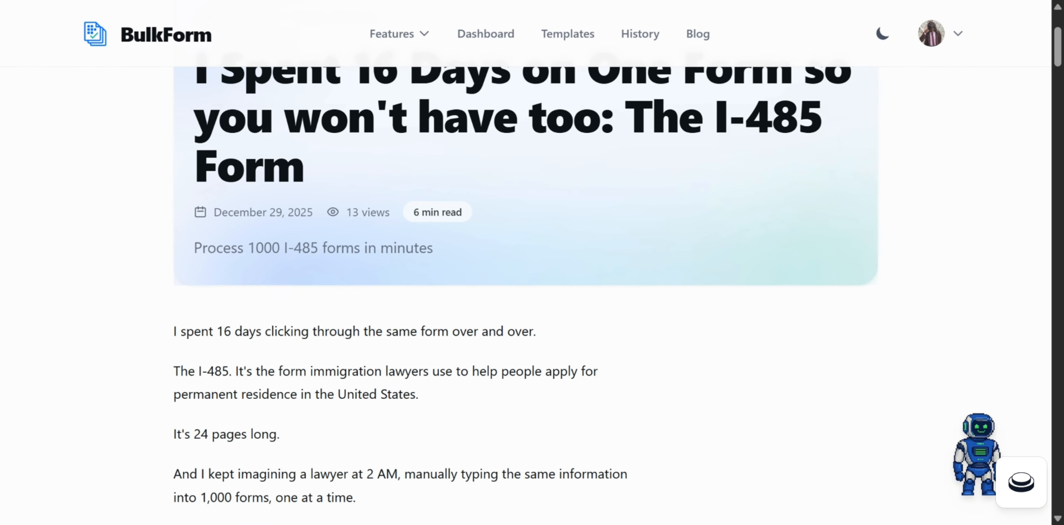
scroll(401, 294, down, 15)
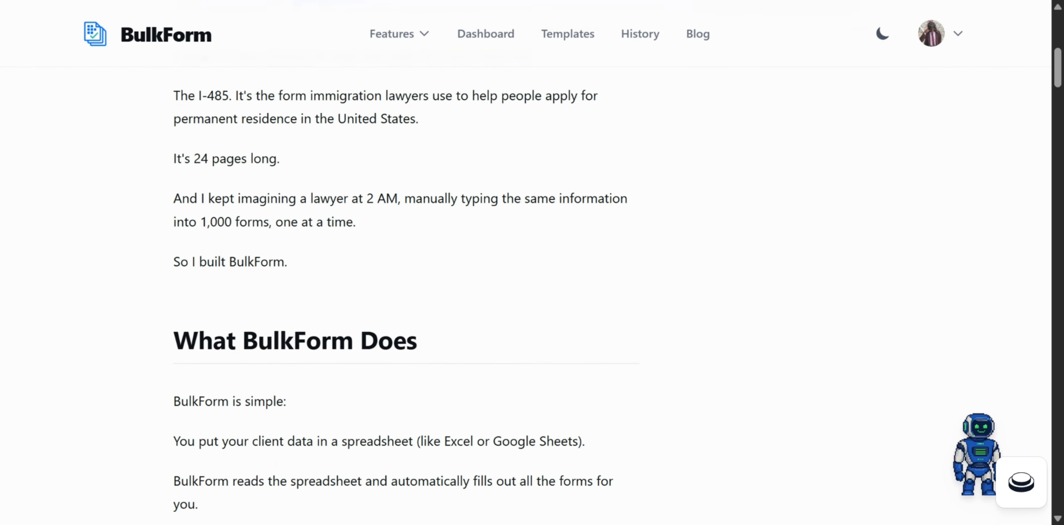
scroll(400, 294, down, 20)
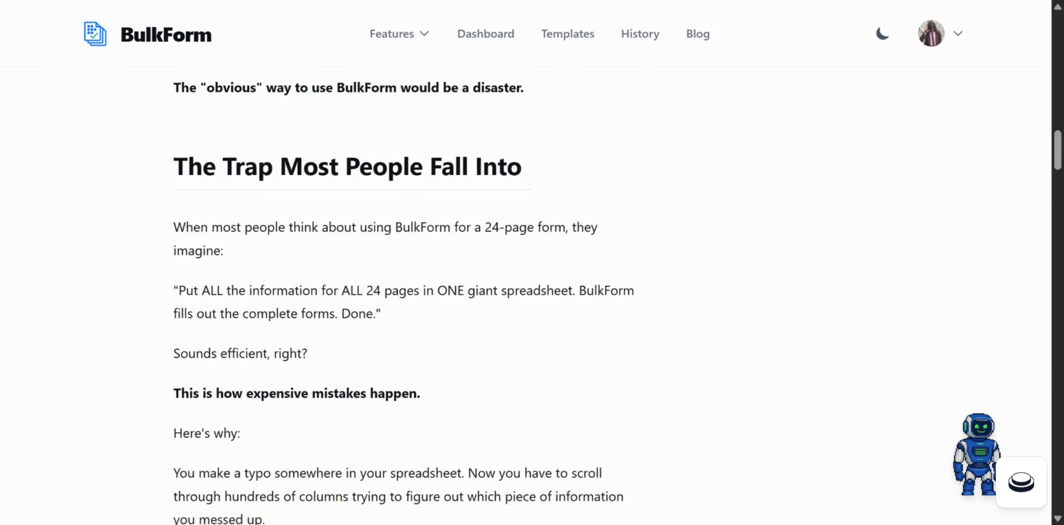
scroll(401, 294, down, 20)
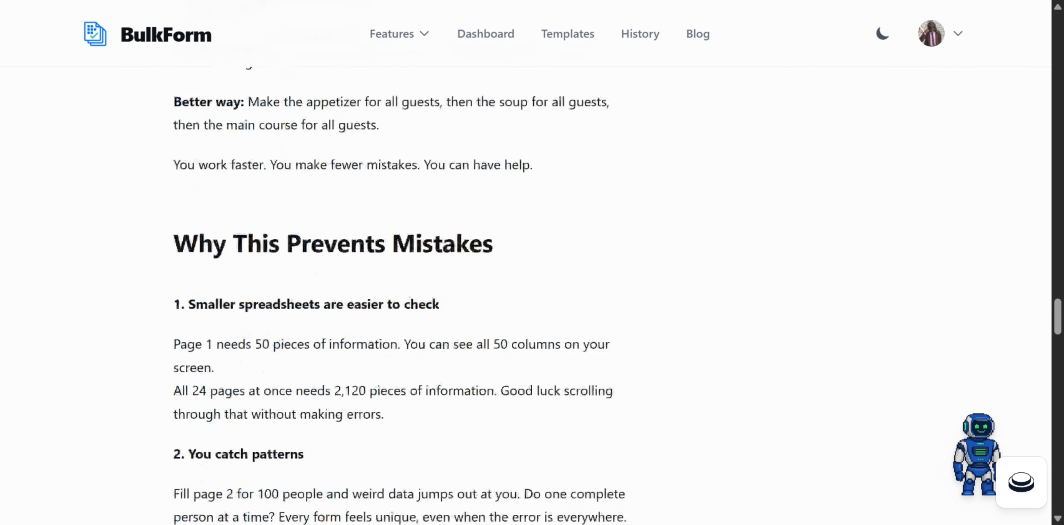
scroll(718, 364, down, 3)
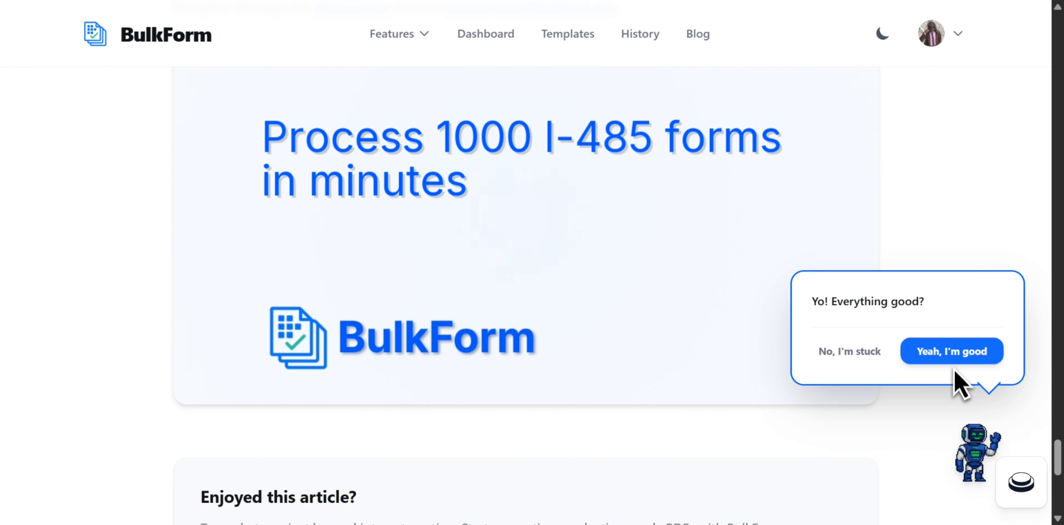
click(943, 353)
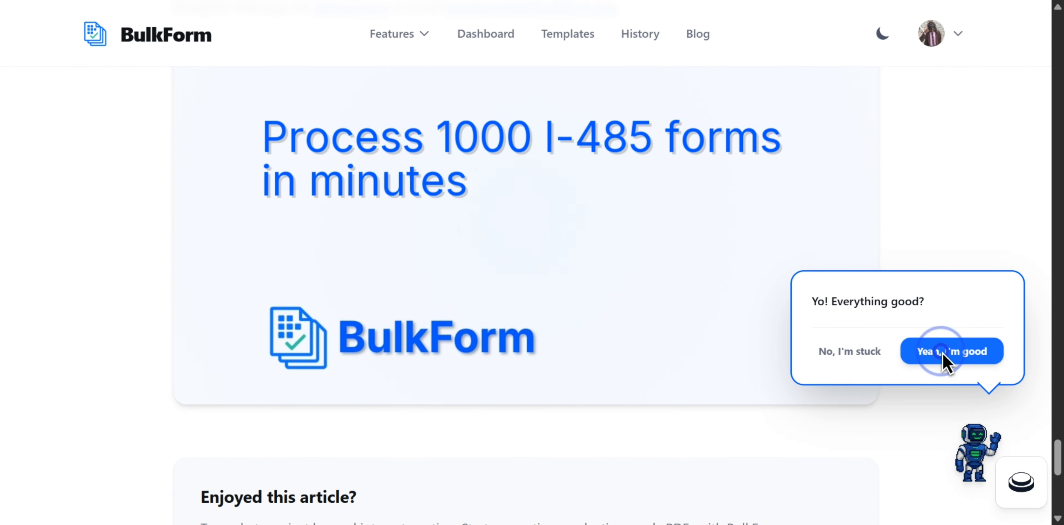